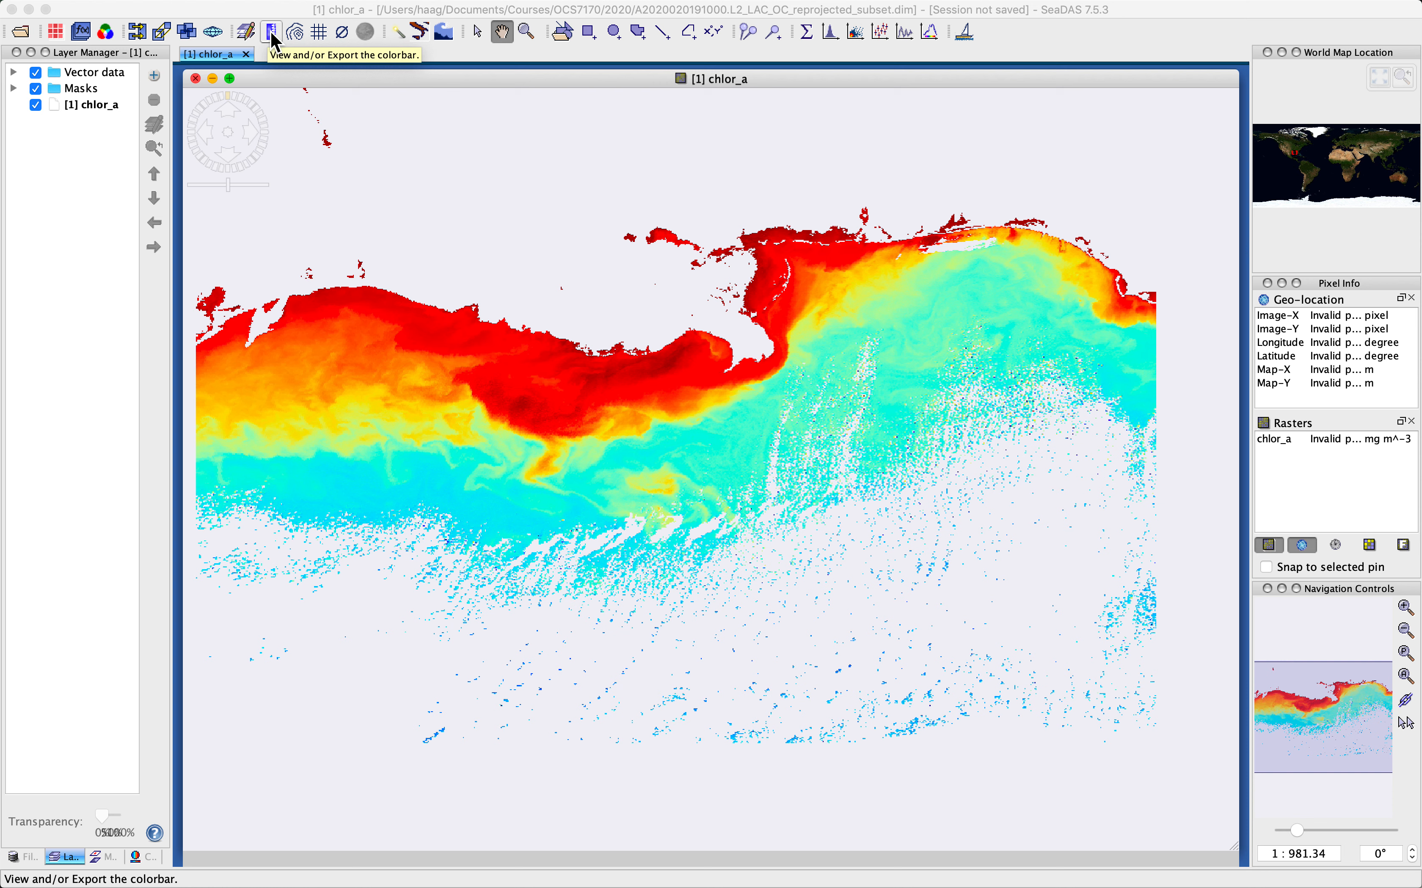
Step: Open the color bar export settings for the chlor_a image
{"action": "mouse_move", "coordinate": [150, 3]}
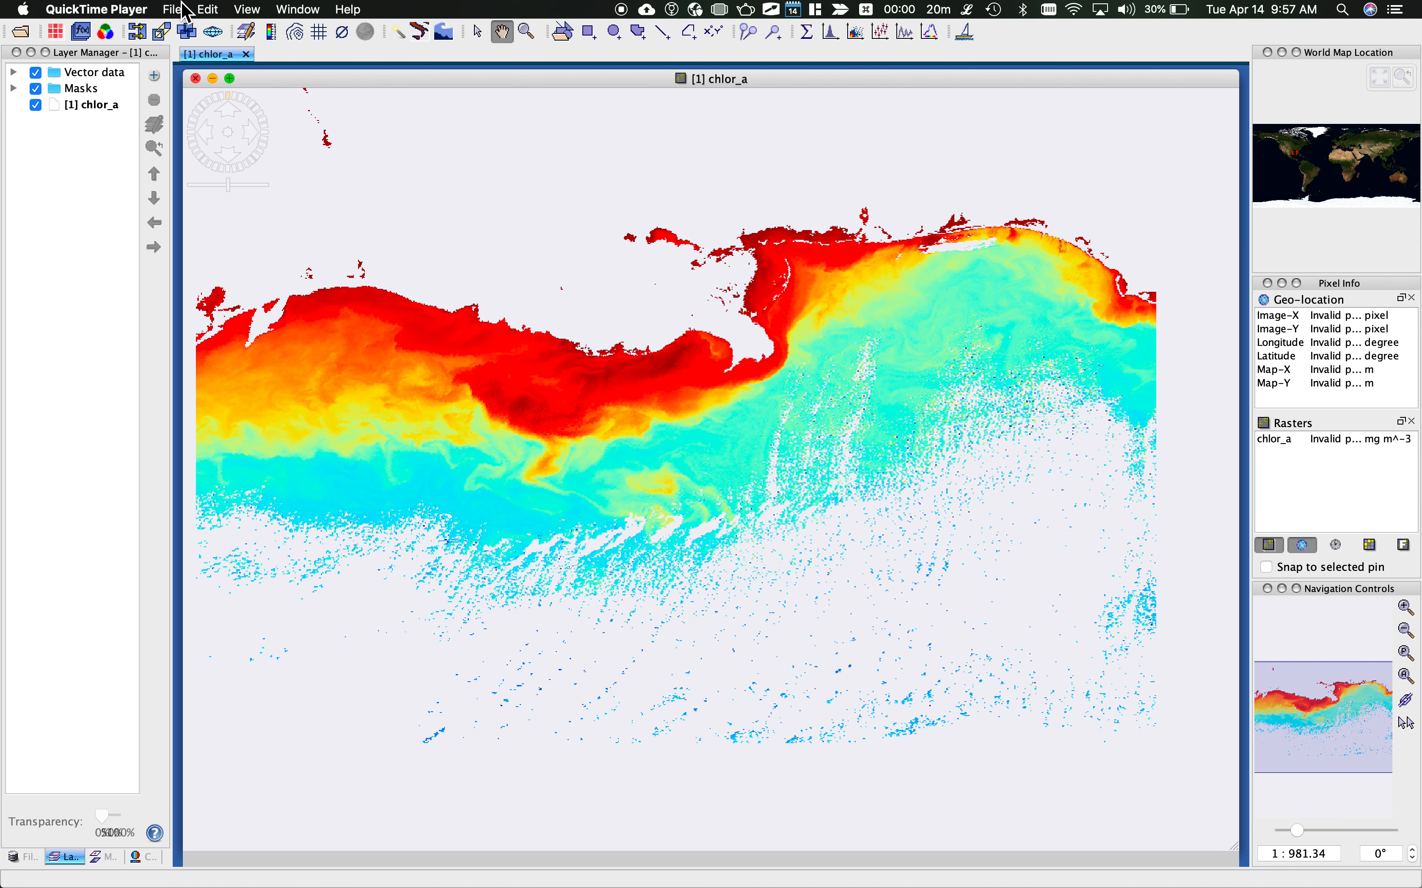
{"action": "left_click", "coordinate": [260, 438]}
{"action": "left_click", "coordinate": [177, 11]}
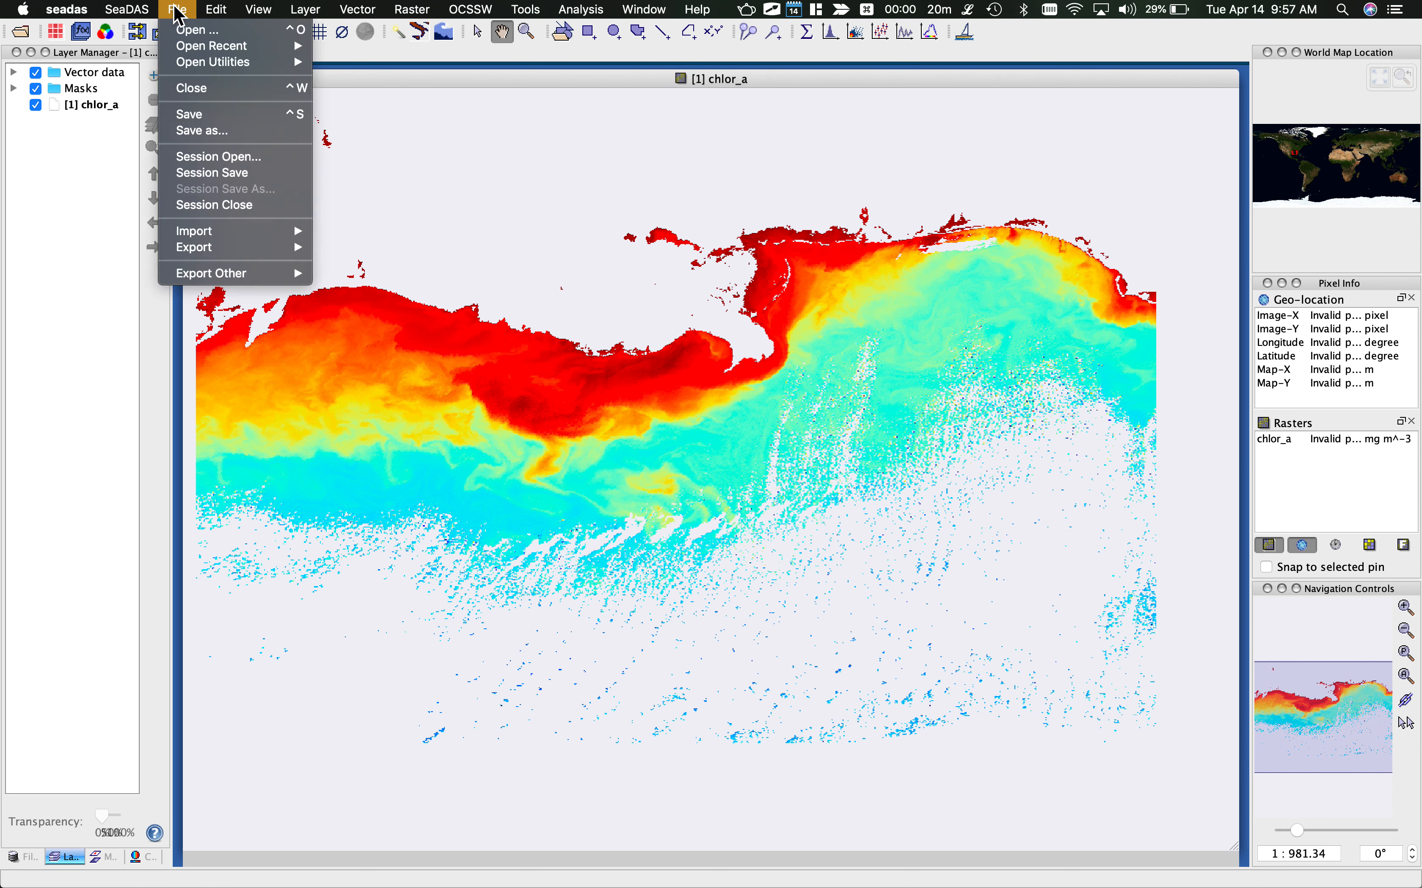
{"action": "mouse_move", "coordinate": [200, 275]}
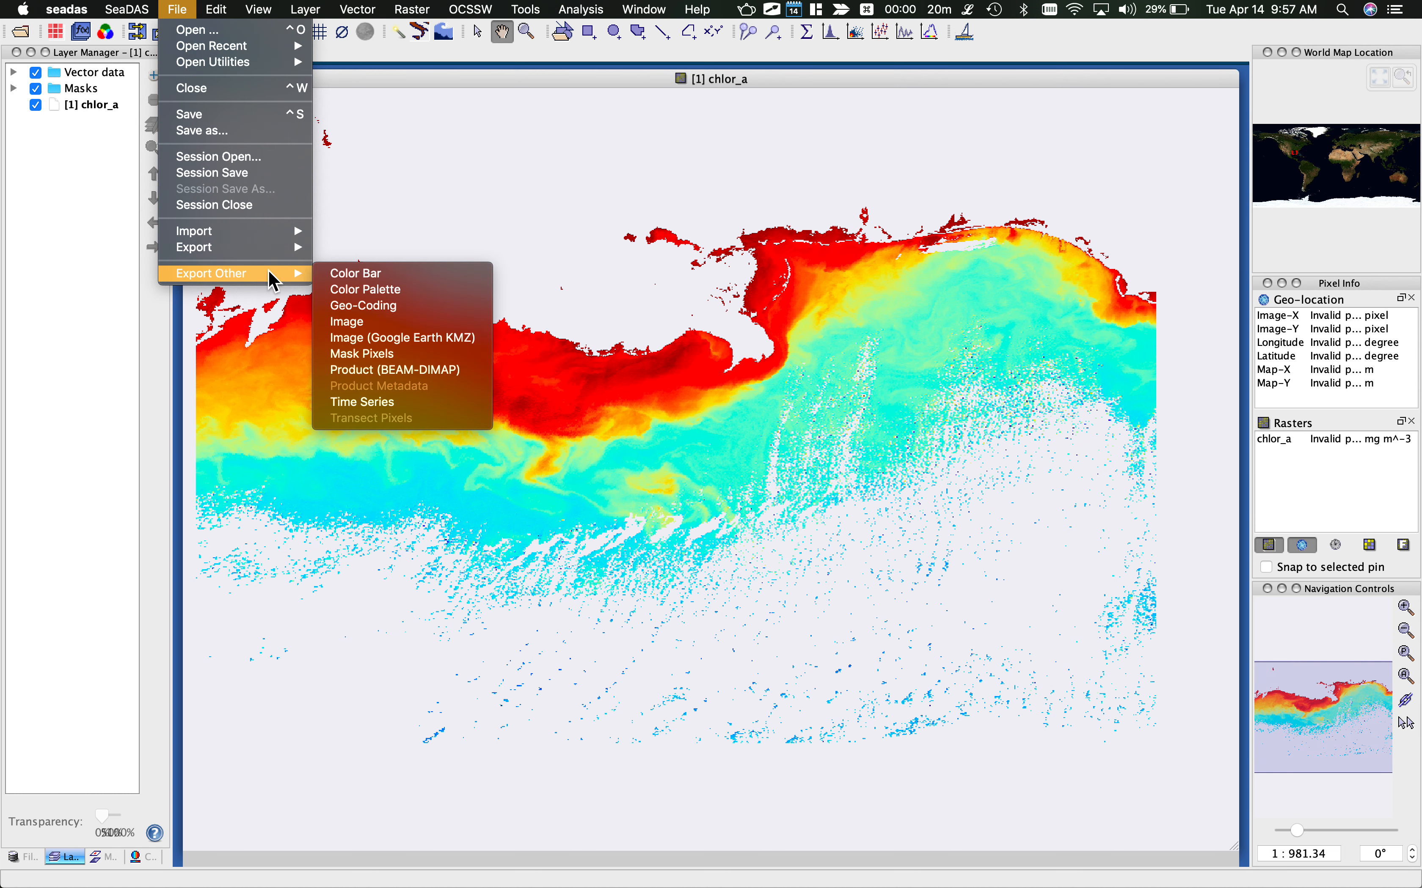
{"action": "left_click", "coordinate": [374, 278]}
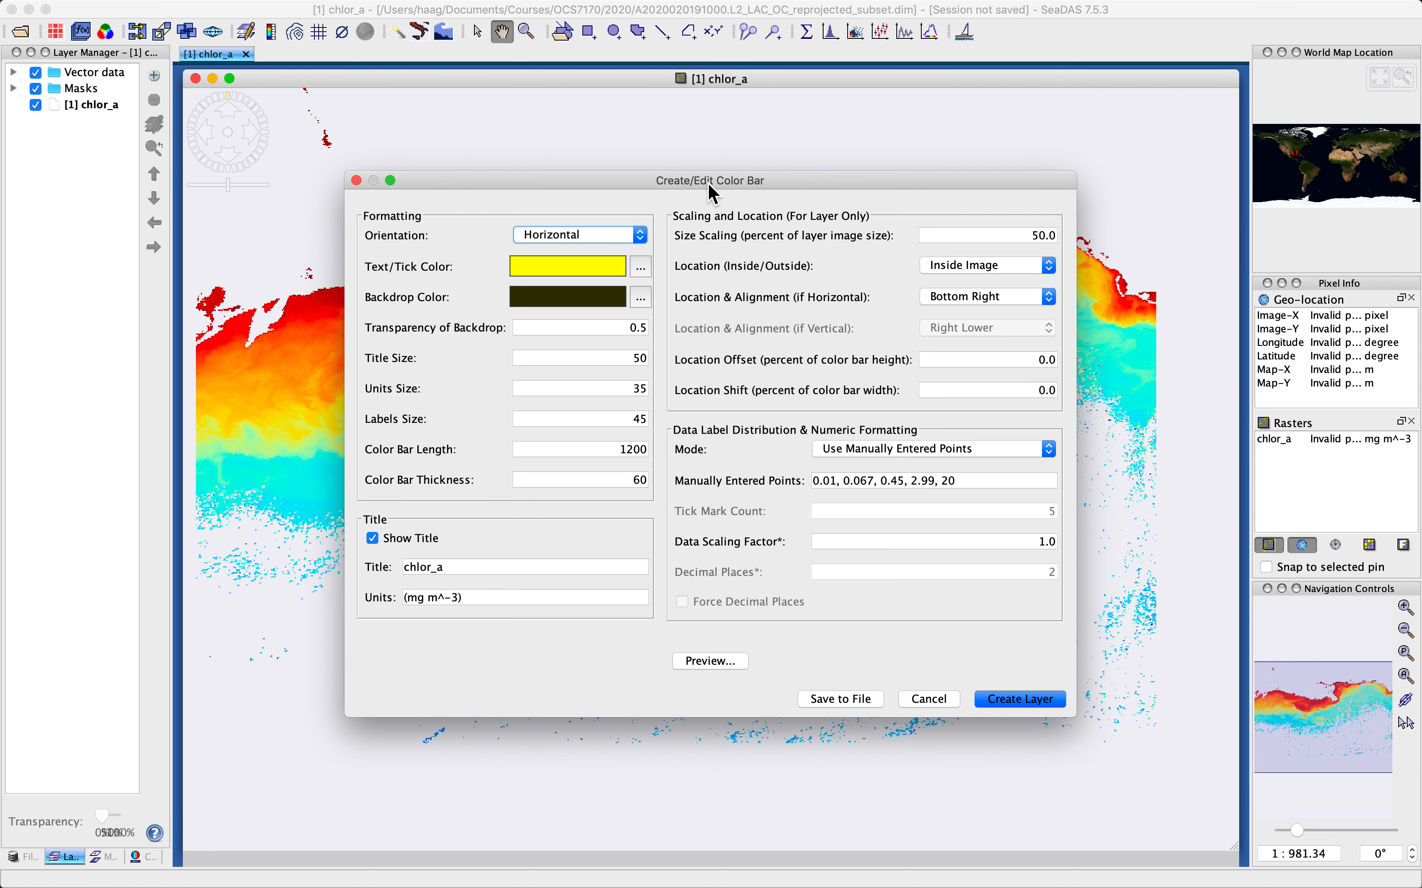
Step: Preview the color bar with its manually entered label points, then close the settings without creating a layer
{"action": "left_click_drag", "start_coordinate": [709, 186], "coordinate": [713, 185]}
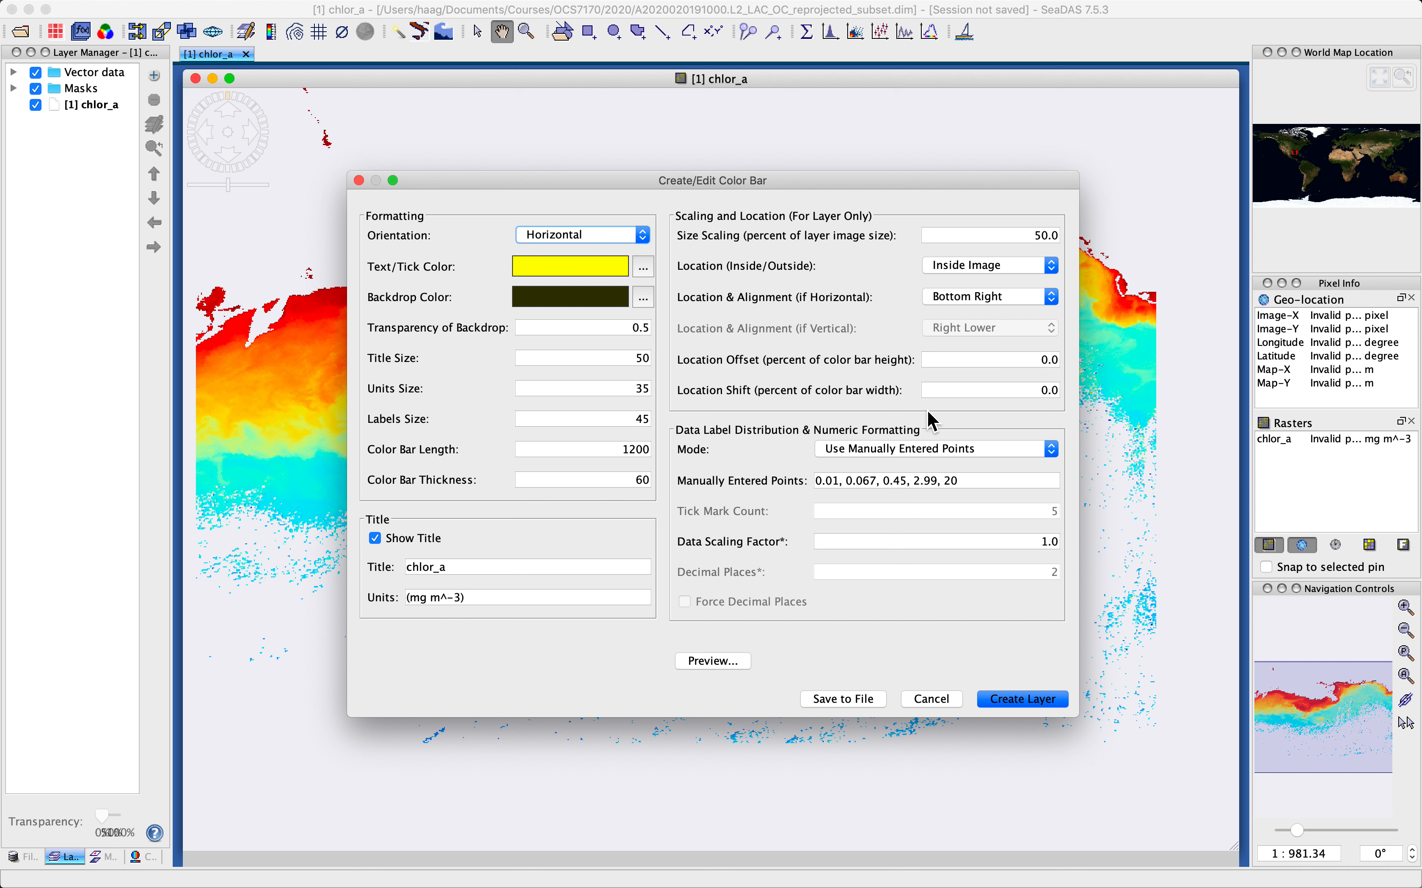
{"action": "triple_click", "coordinate": [1008, 483]}
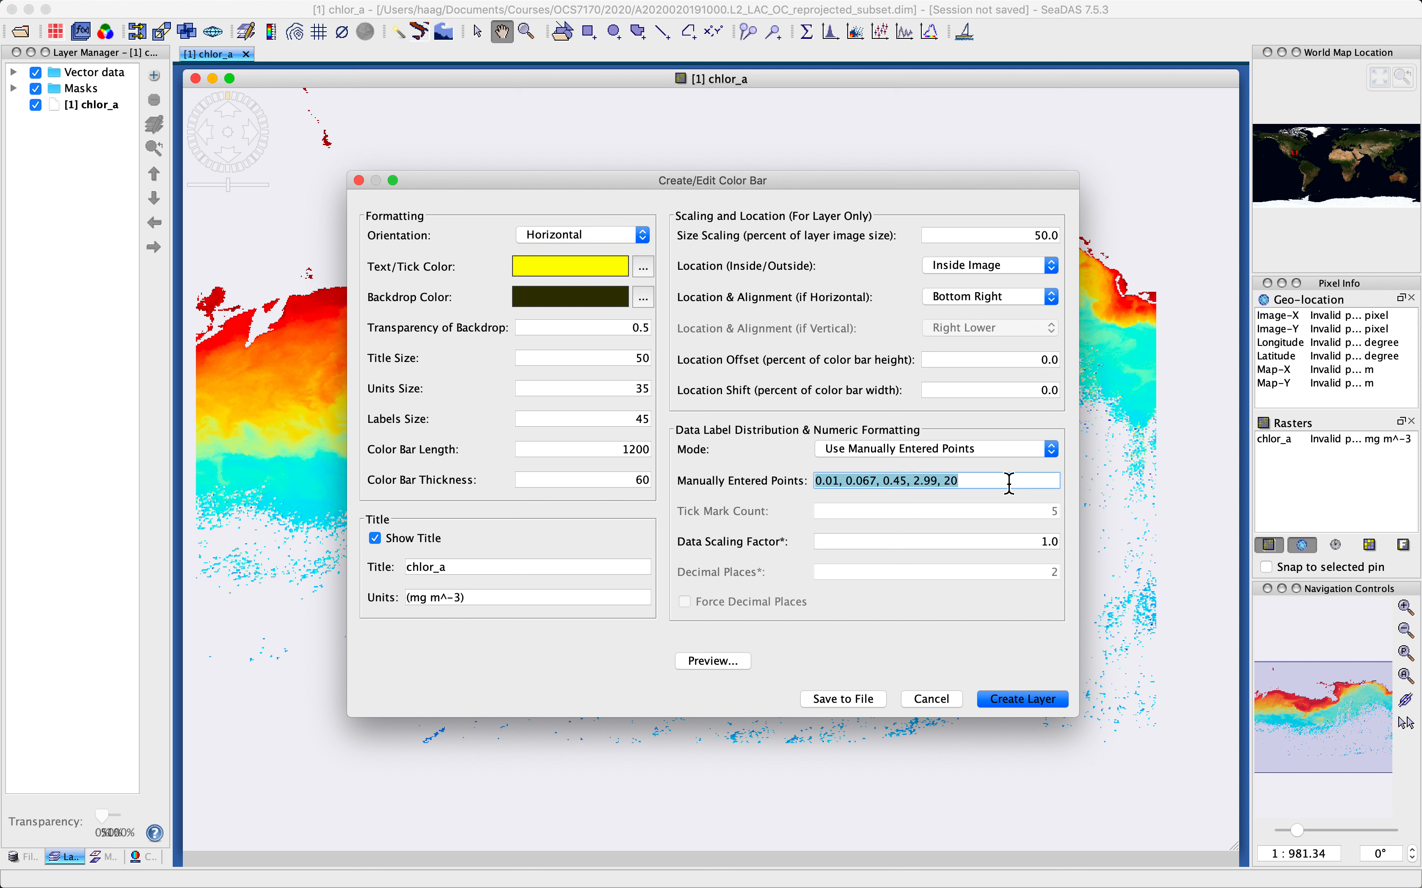
{"action": "left_click", "coordinate": [714, 662]}
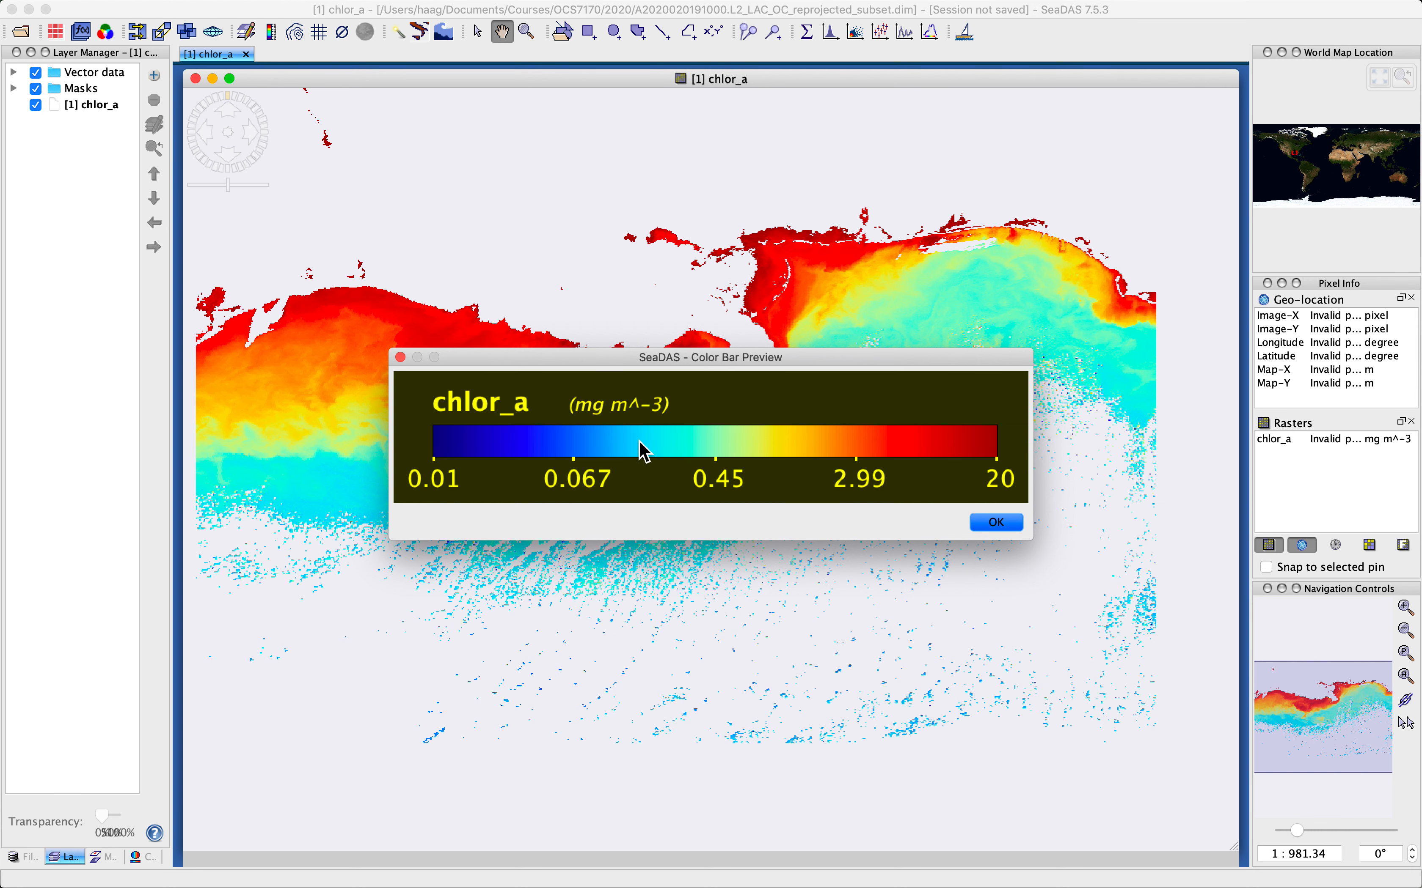
{"action": "left_click", "coordinate": [400, 357]}
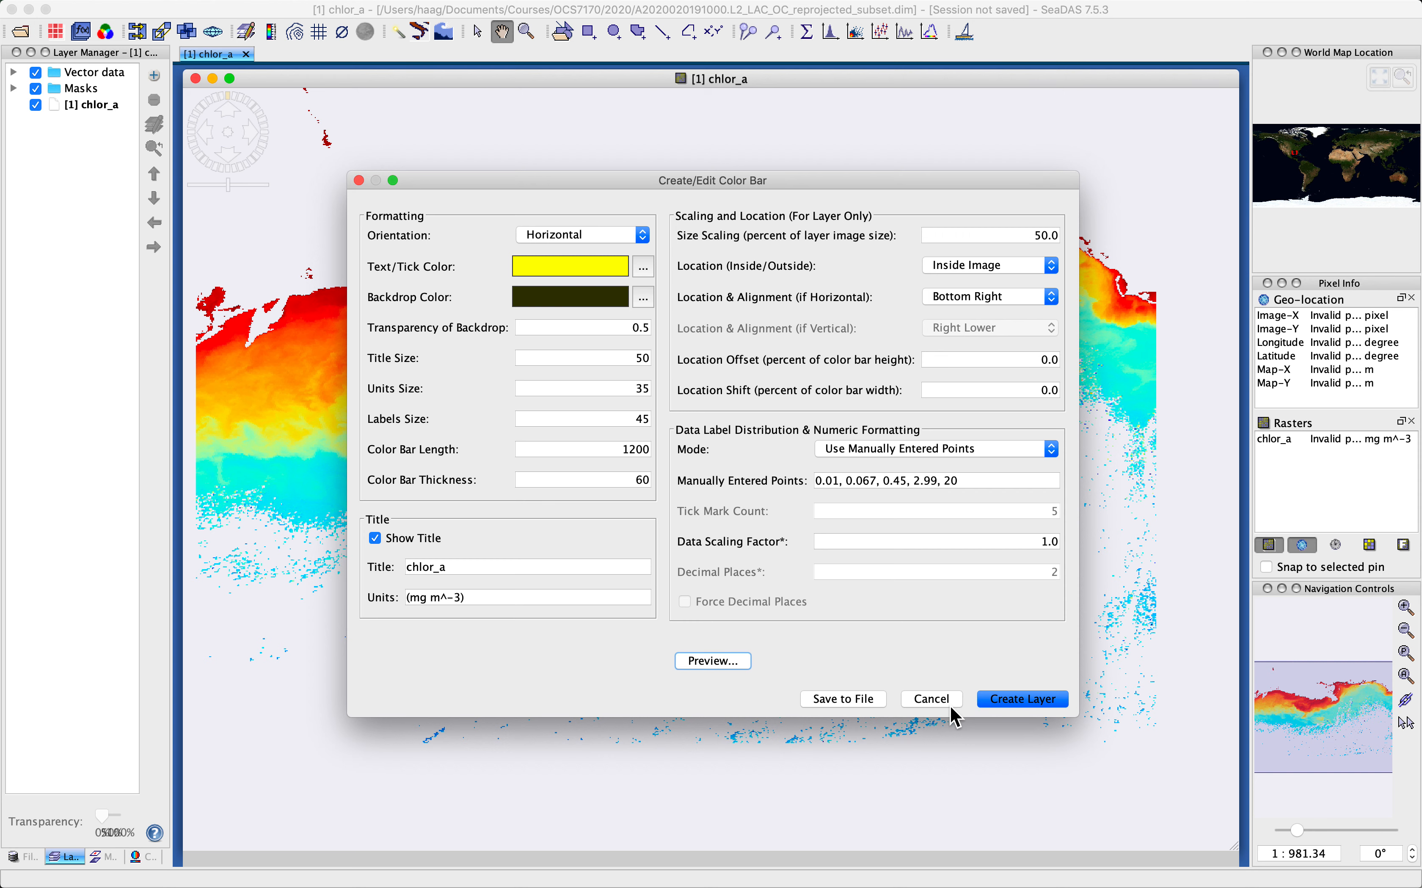
{"action": "left_click", "coordinate": [932, 706]}
Step: Turn off logarithmic scaling for the chlor_a colors in the Color Manager
{"action": "left_click", "coordinate": [146, 860]}
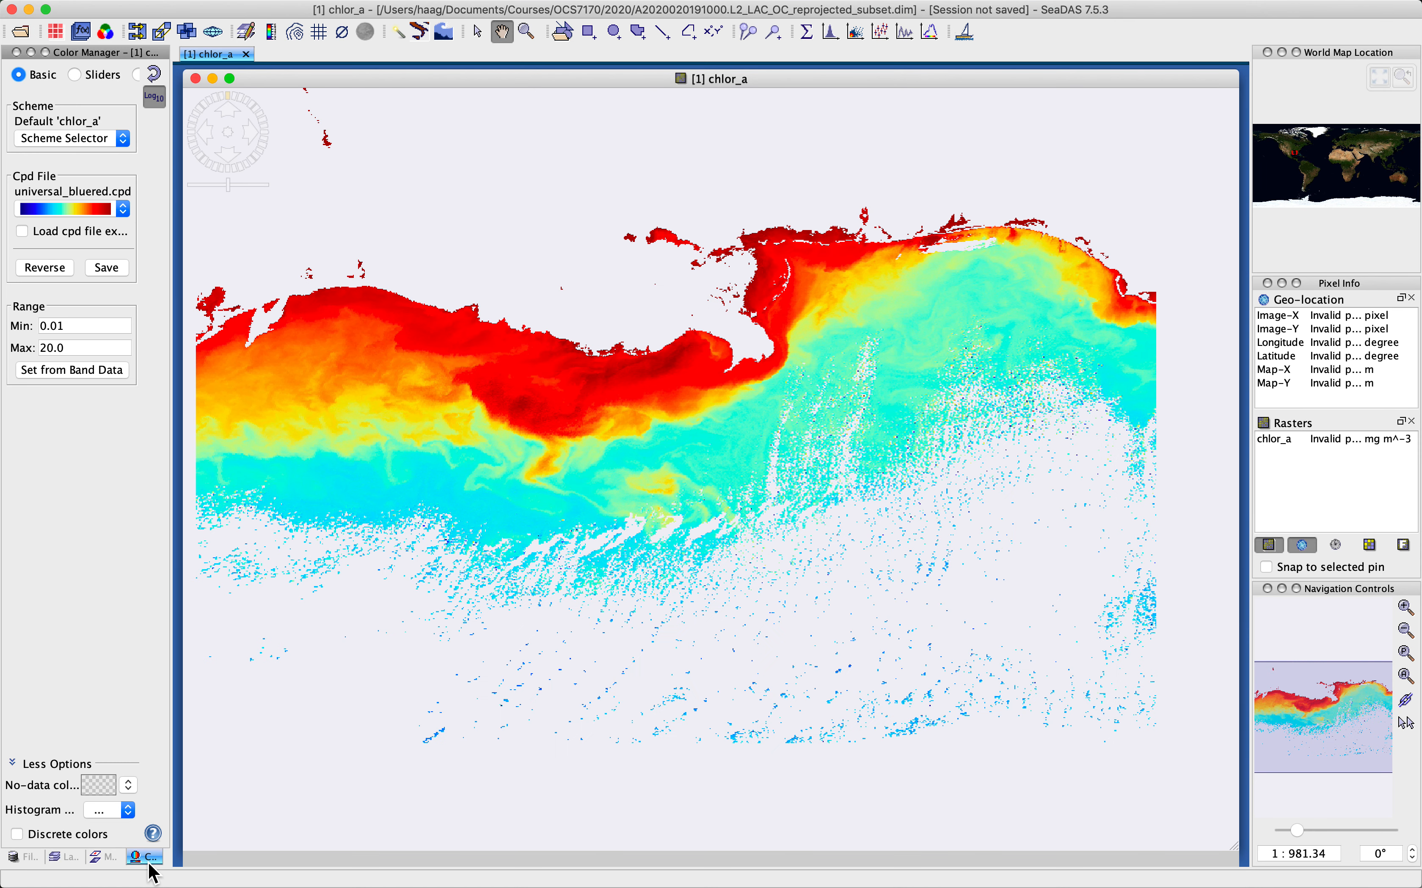
{"action": "left_click", "coordinate": [155, 99]}
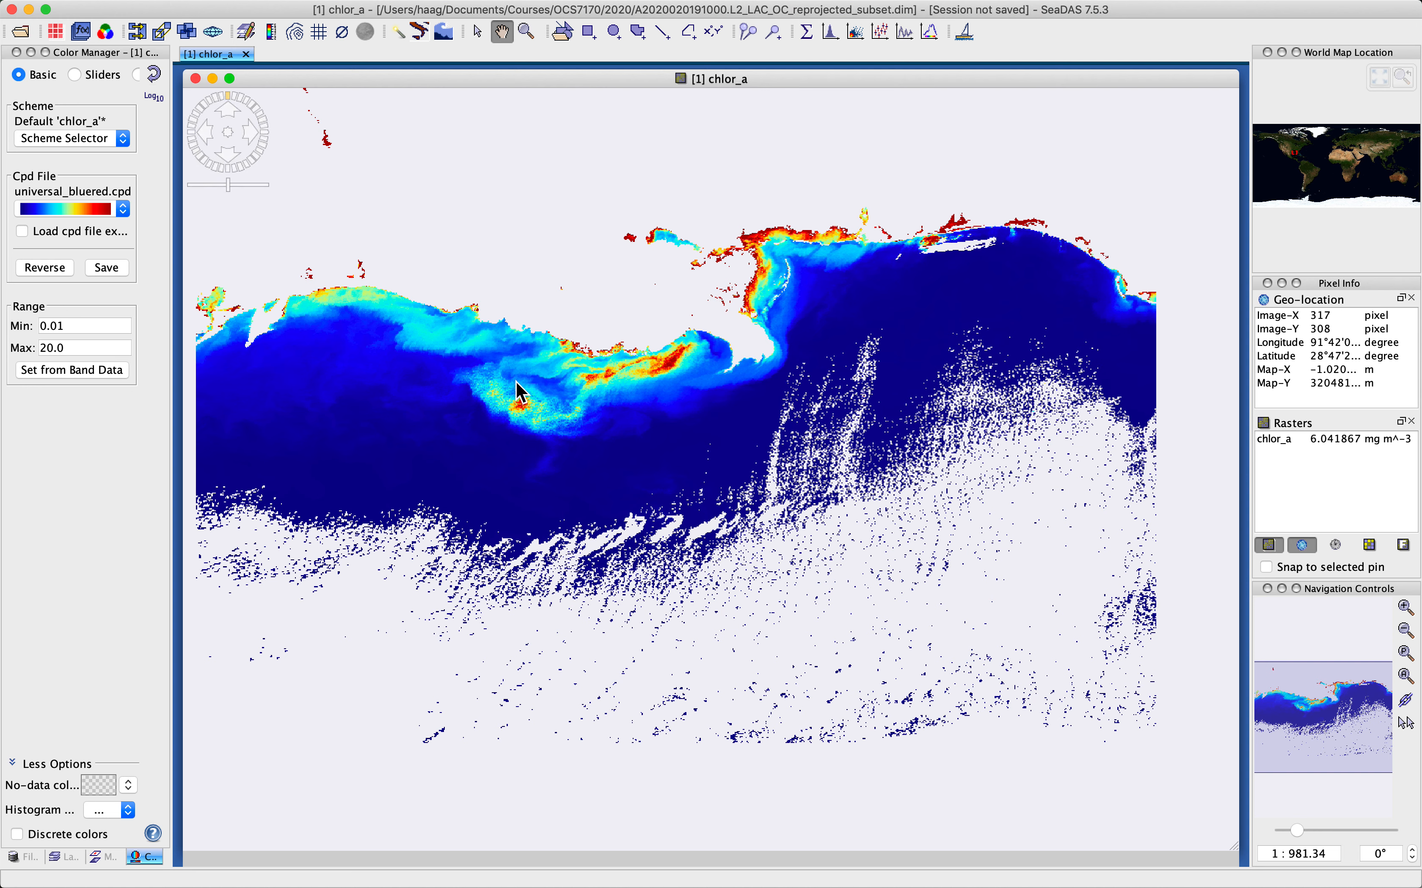
Step: Preview the color bar with linear scaling, check its manually entered points and cancel the settings
{"action": "left_click", "coordinate": [293, 8]}
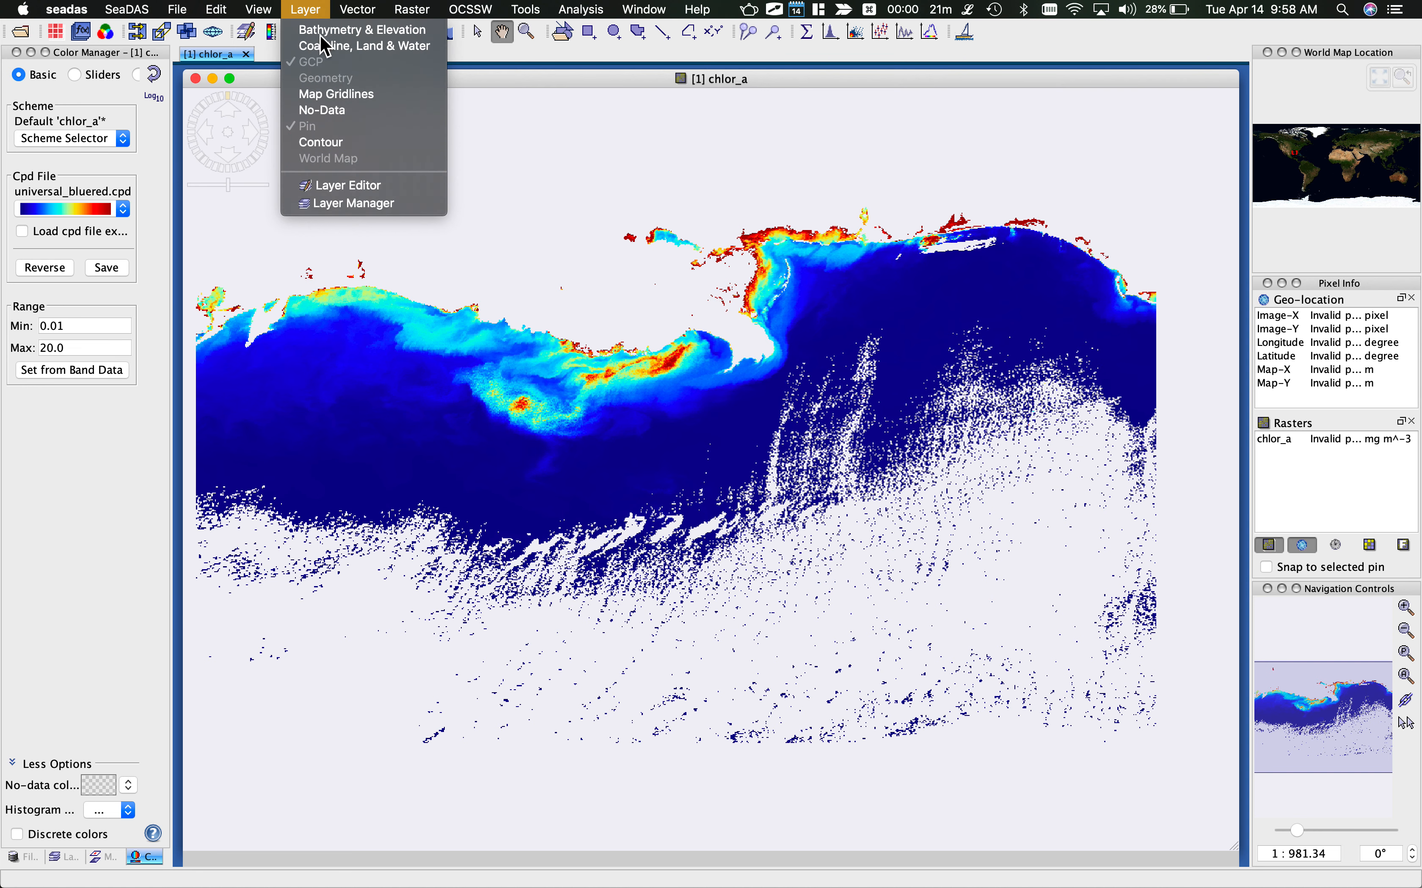
{"action": "left_click", "coordinate": [269, 34]}
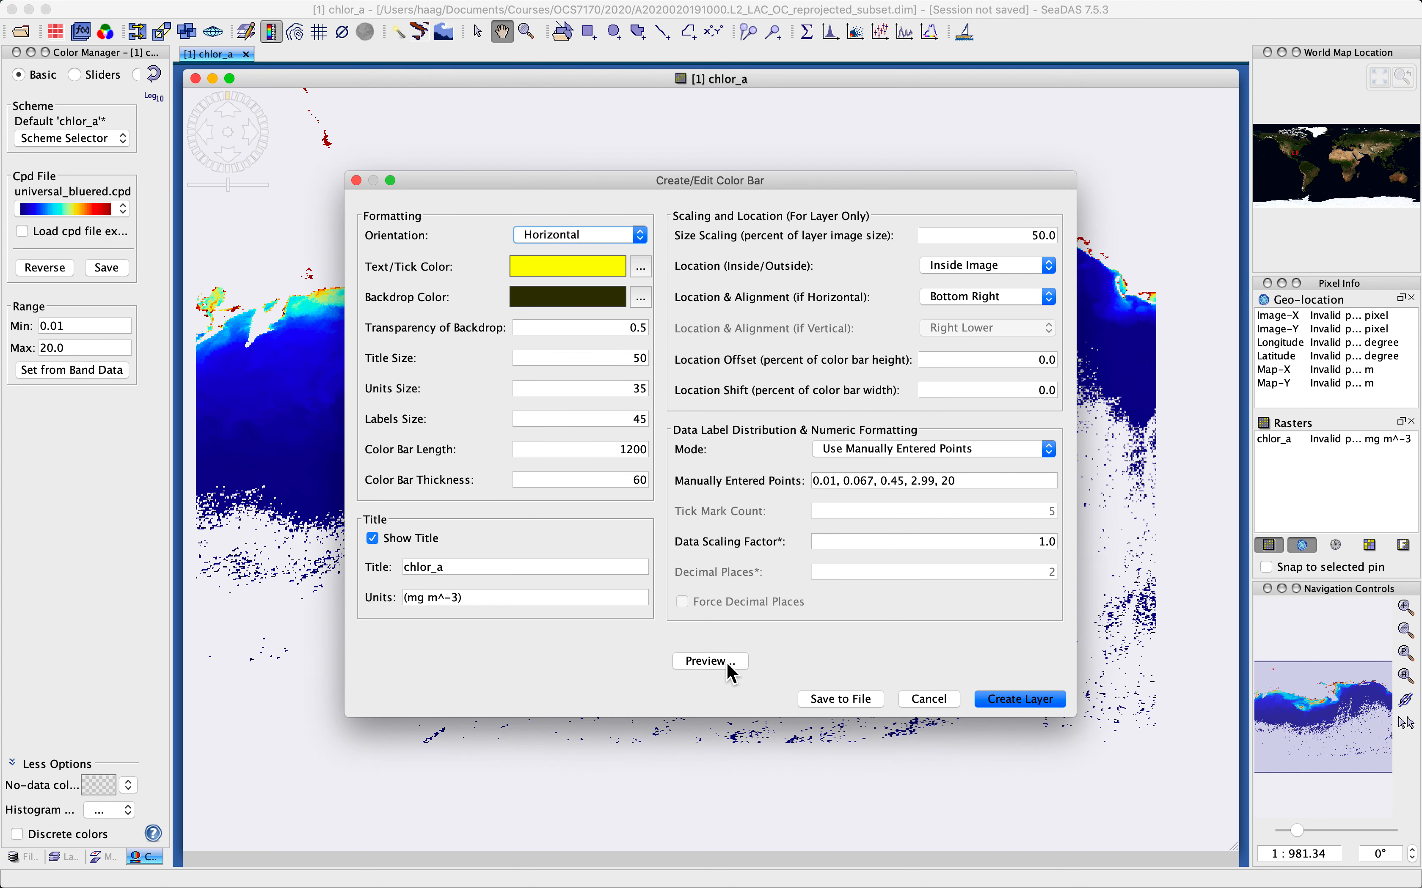
{"action": "left_click", "coordinate": [729, 671]}
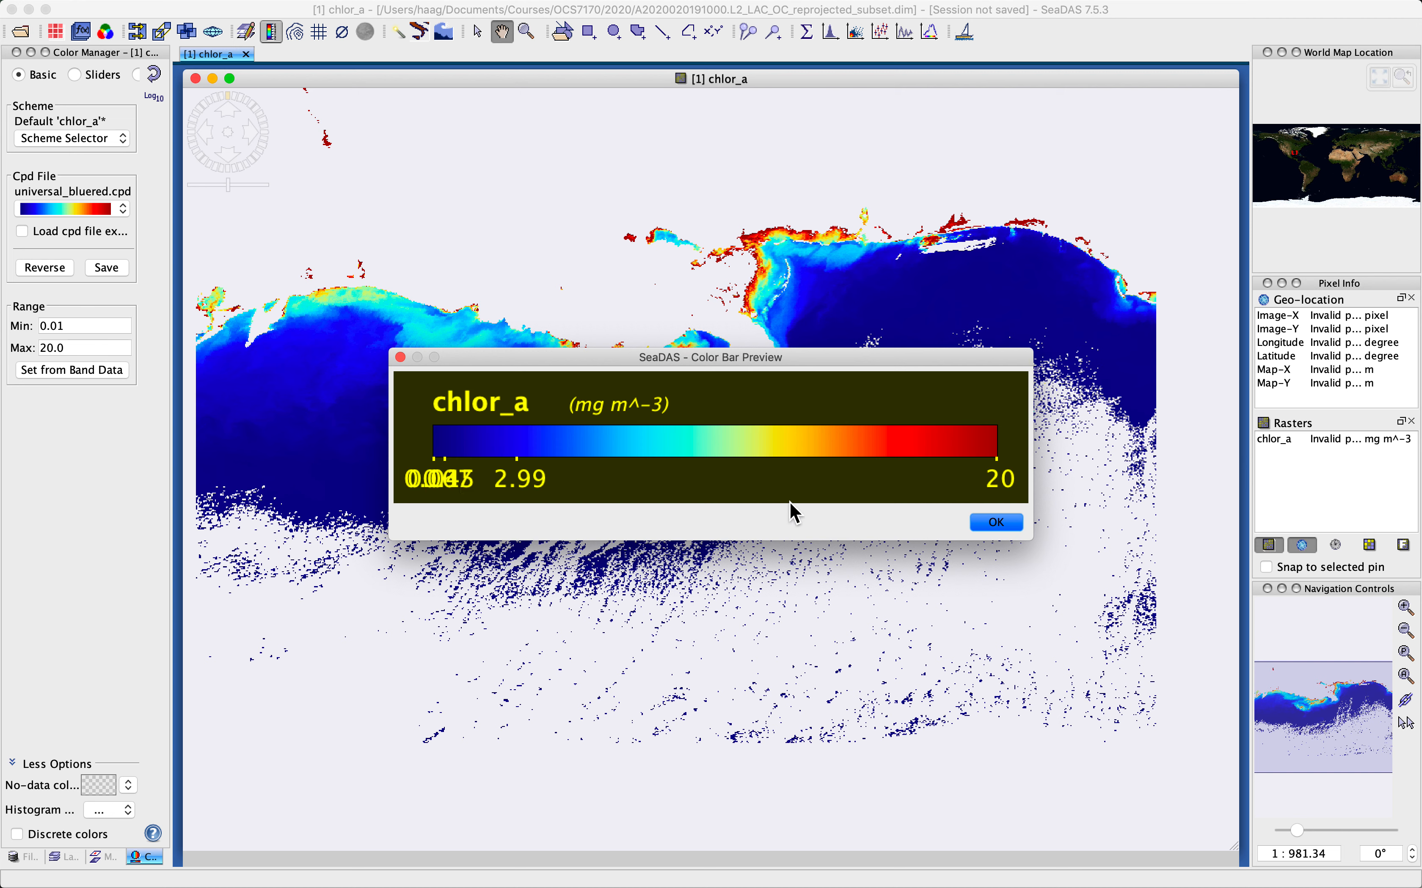
{"action": "left_click", "coordinate": [996, 525]}
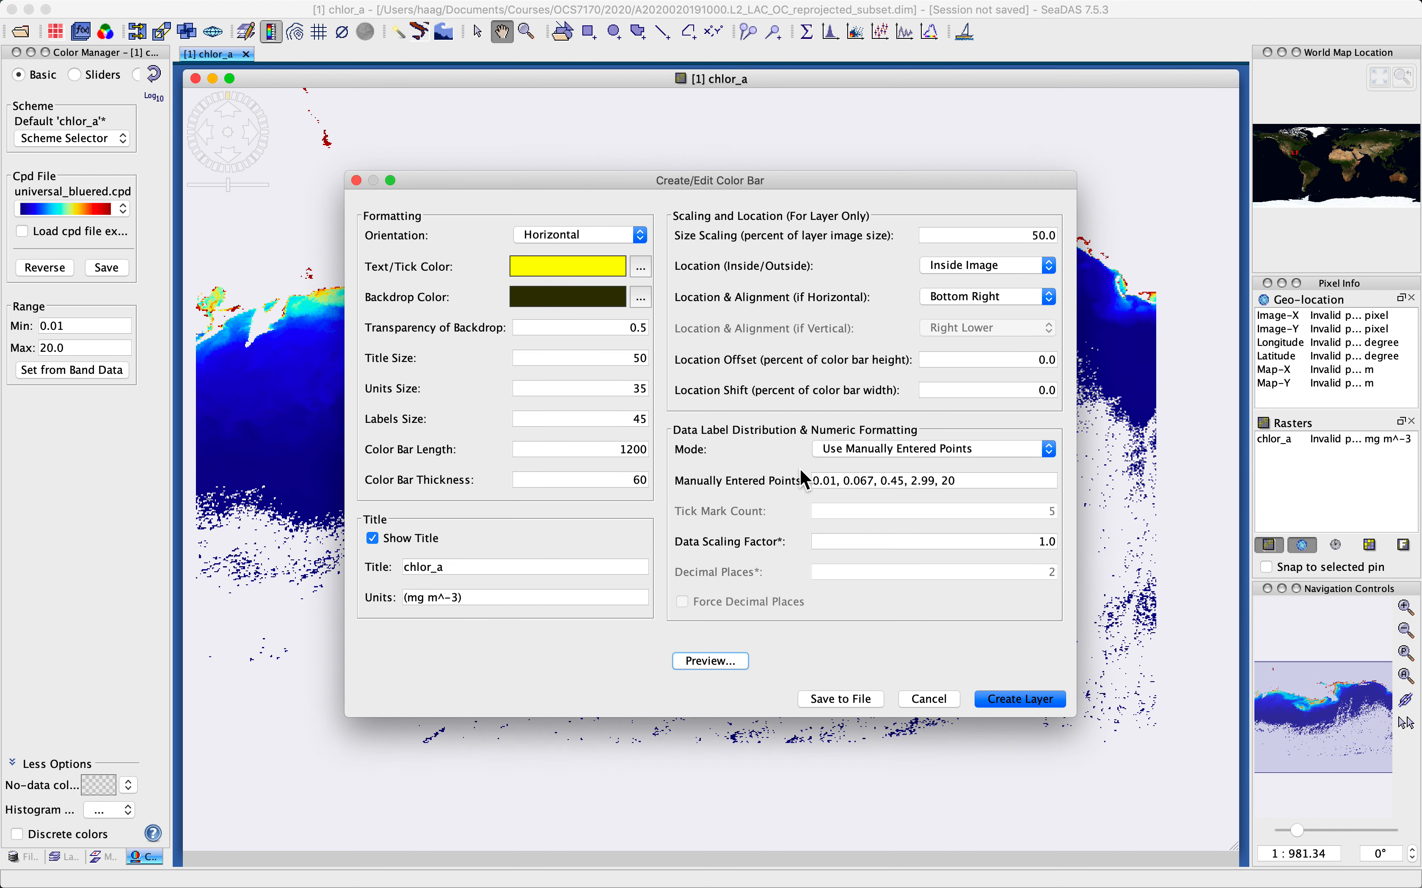
{"action": "triple_click", "coordinate": [812, 485]}
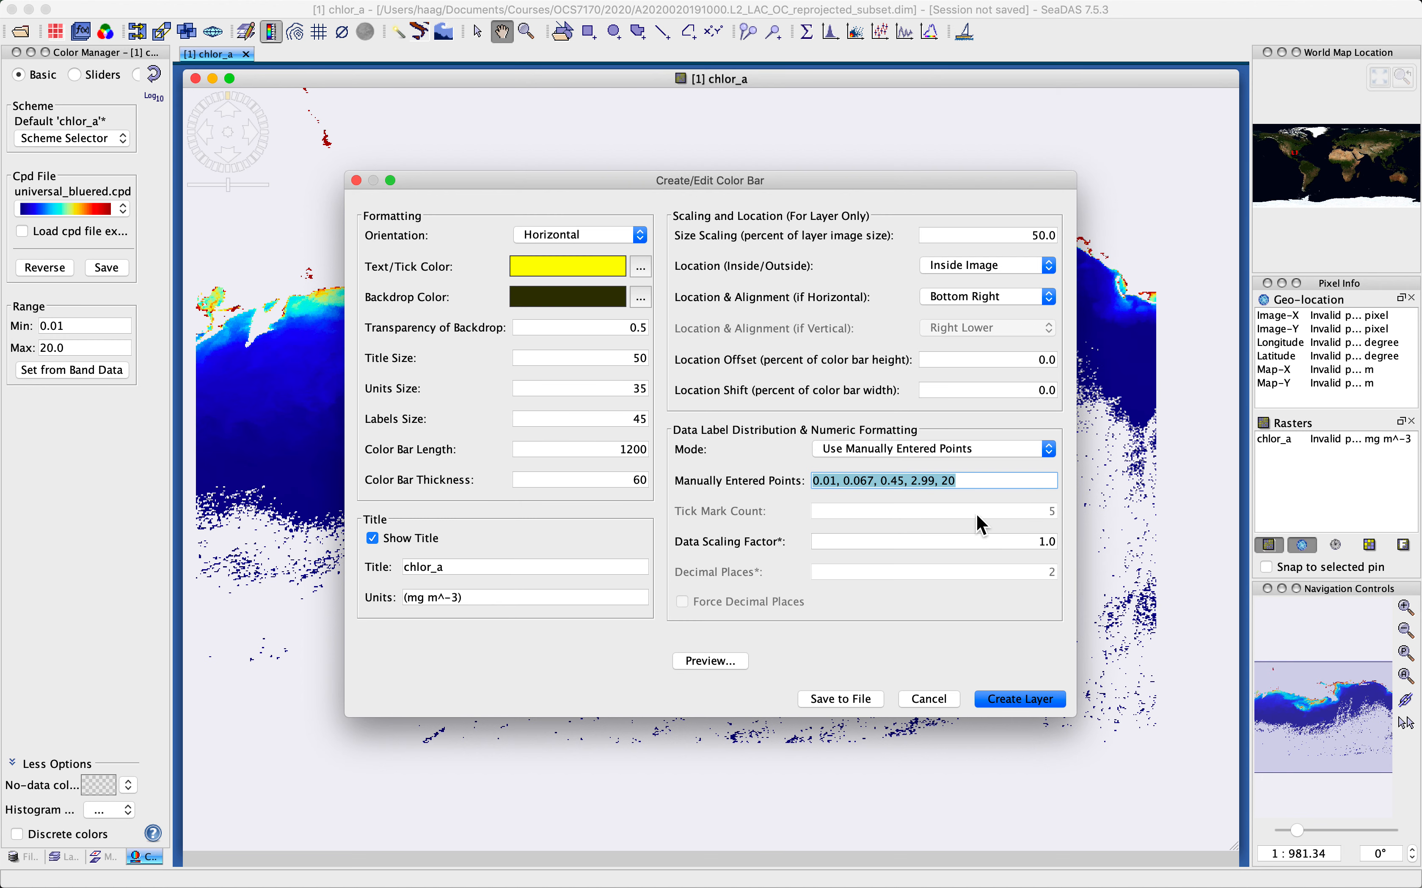
{"action": "left_click", "coordinate": [945, 701]}
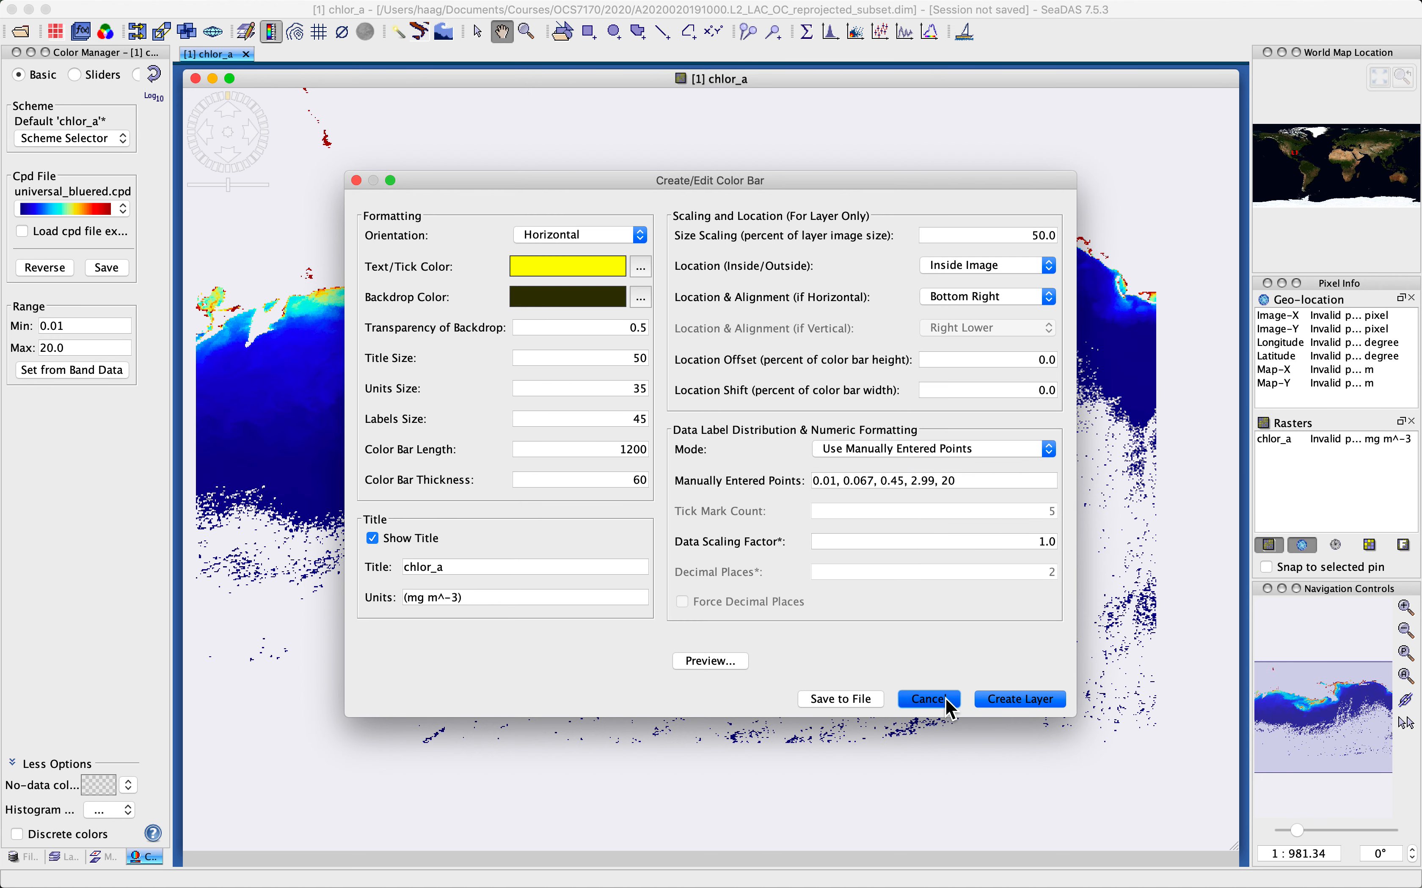
Step: Turn logarithmic scaling back on for the chlor_a colors and reopen the color bar settings
{"action": "left_click", "coordinate": [154, 96]}
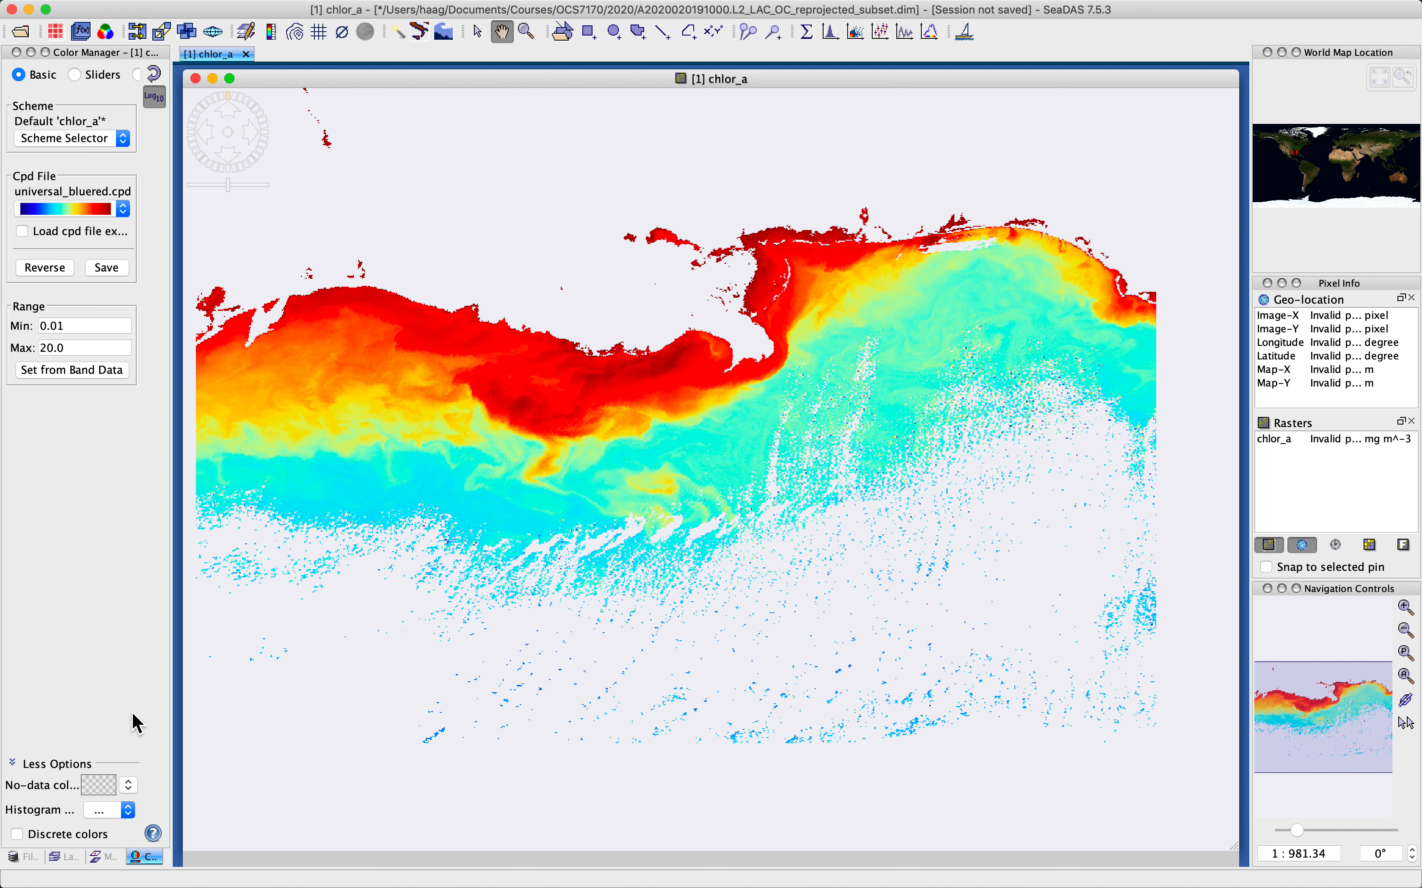
{"action": "left_click", "coordinate": [279, 35]}
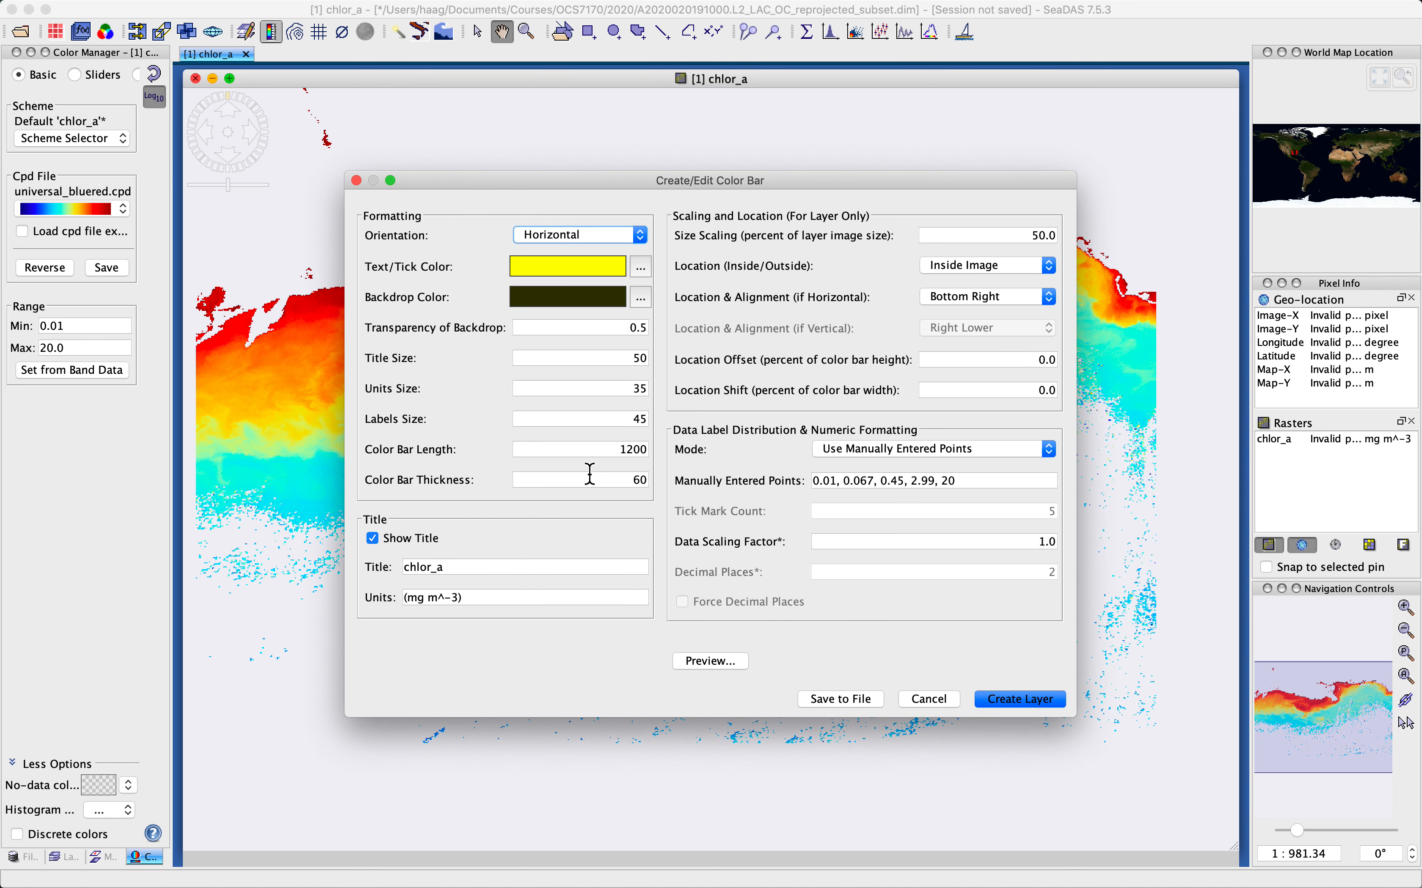
Step: Preview the color bar with a larger thickness, then set the color bar thickness back to 60
{"action": "left_click", "coordinate": [604, 485]}
{"action": "left_click_drag", "start_coordinate": [647, 483], "coordinate": [628, 484]}
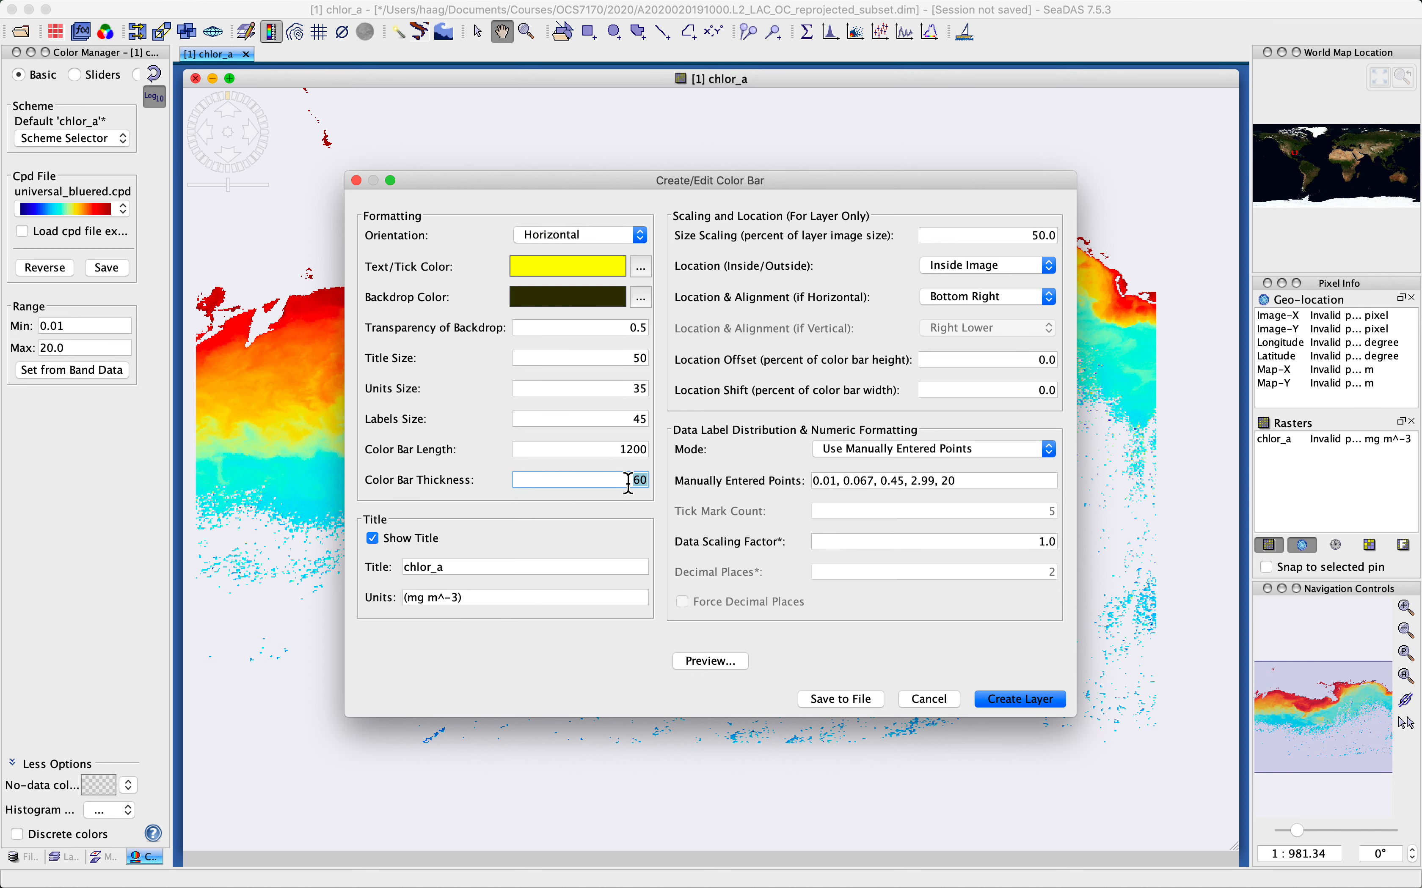
{"action": "left_click", "coordinate": [712, 661]}
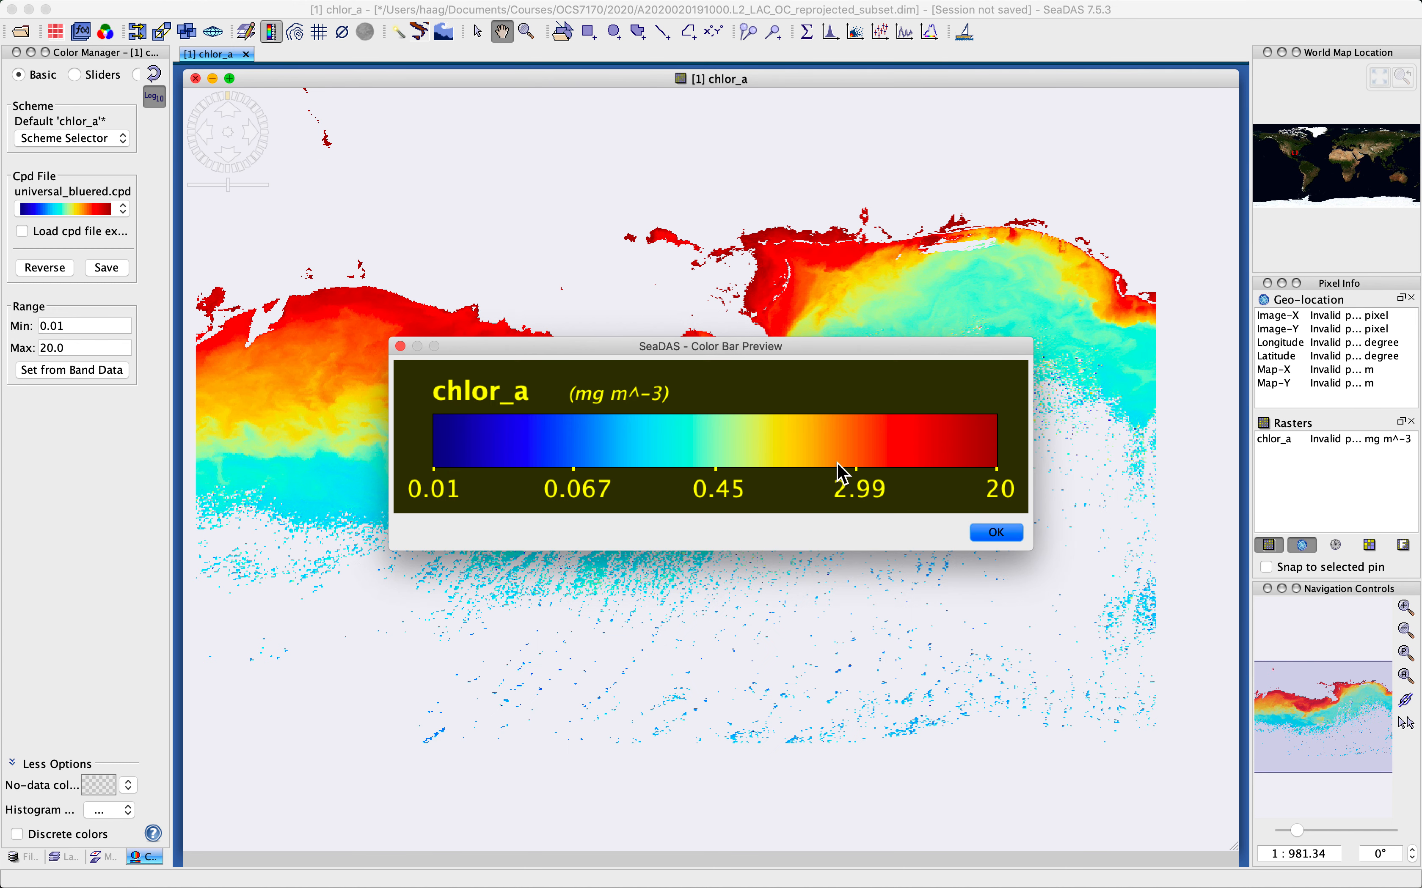
{"action": "left_click", "coordinate": [998, 532]}
{"action": "left_click", "coordinate": [599, 479]}
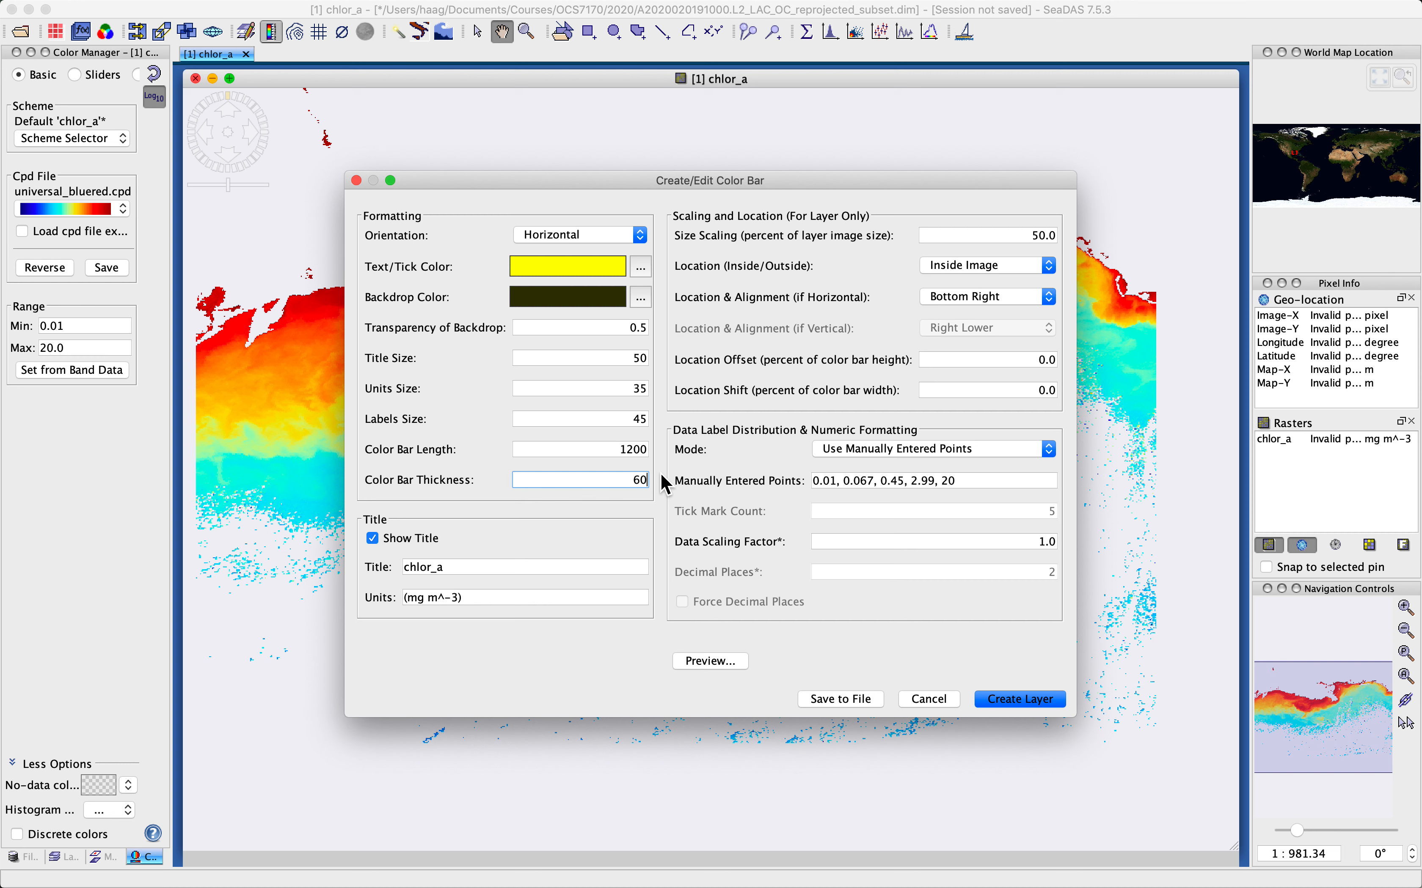
Step: Change the first manually entered label point to 0.0 and preview the color bar
{"action": "left_click", "coordinate": [973, 486]}
{"action": "left_click_drag", "start_coordinate": [973, 486], "coordinate": [811, 494]}
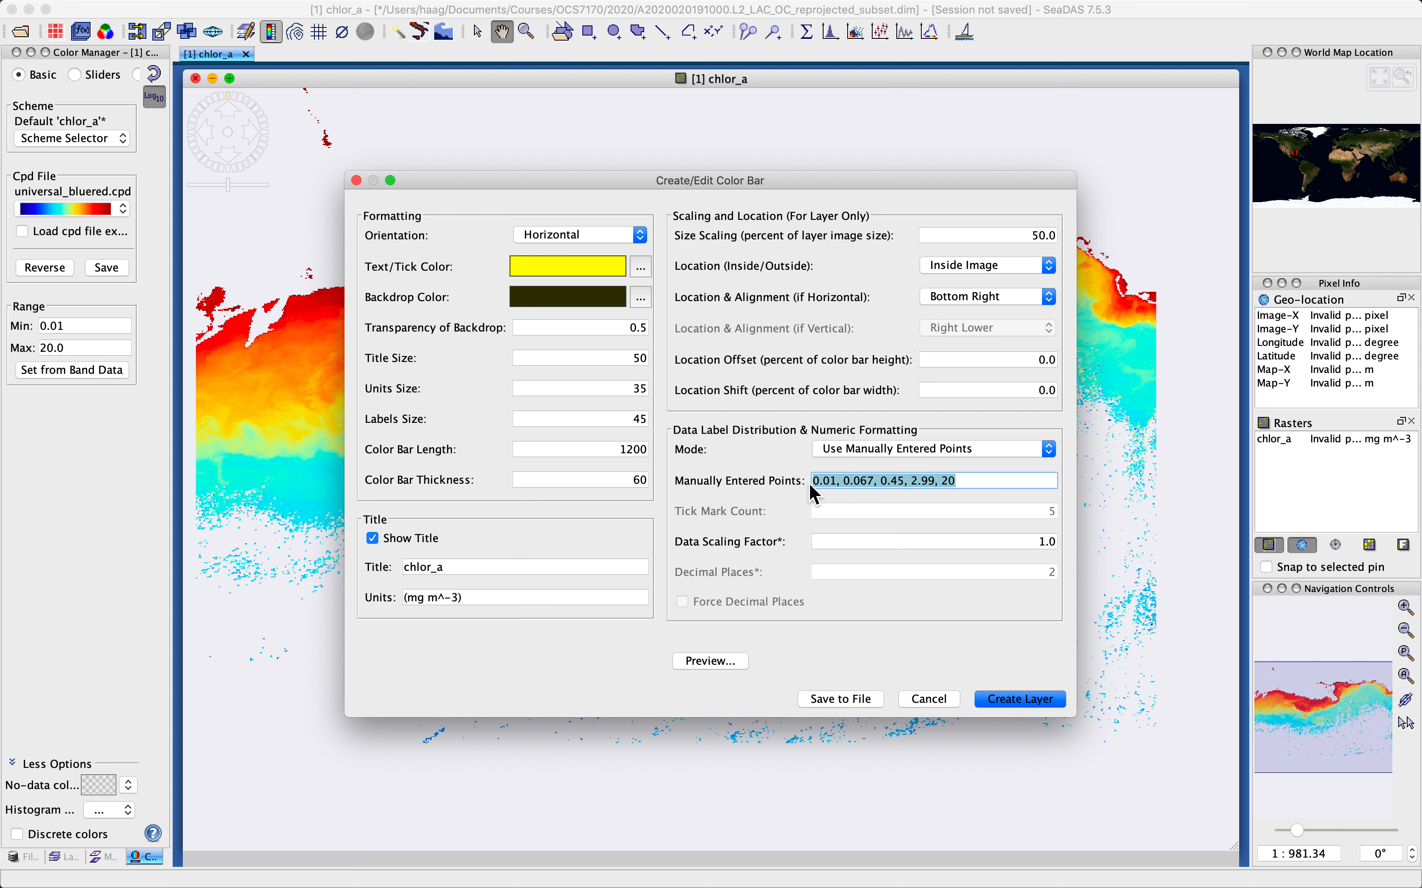
{"action": "left_click", "coordinate": [837, 483]}
{"action": "key", "text": "BackSpace"}
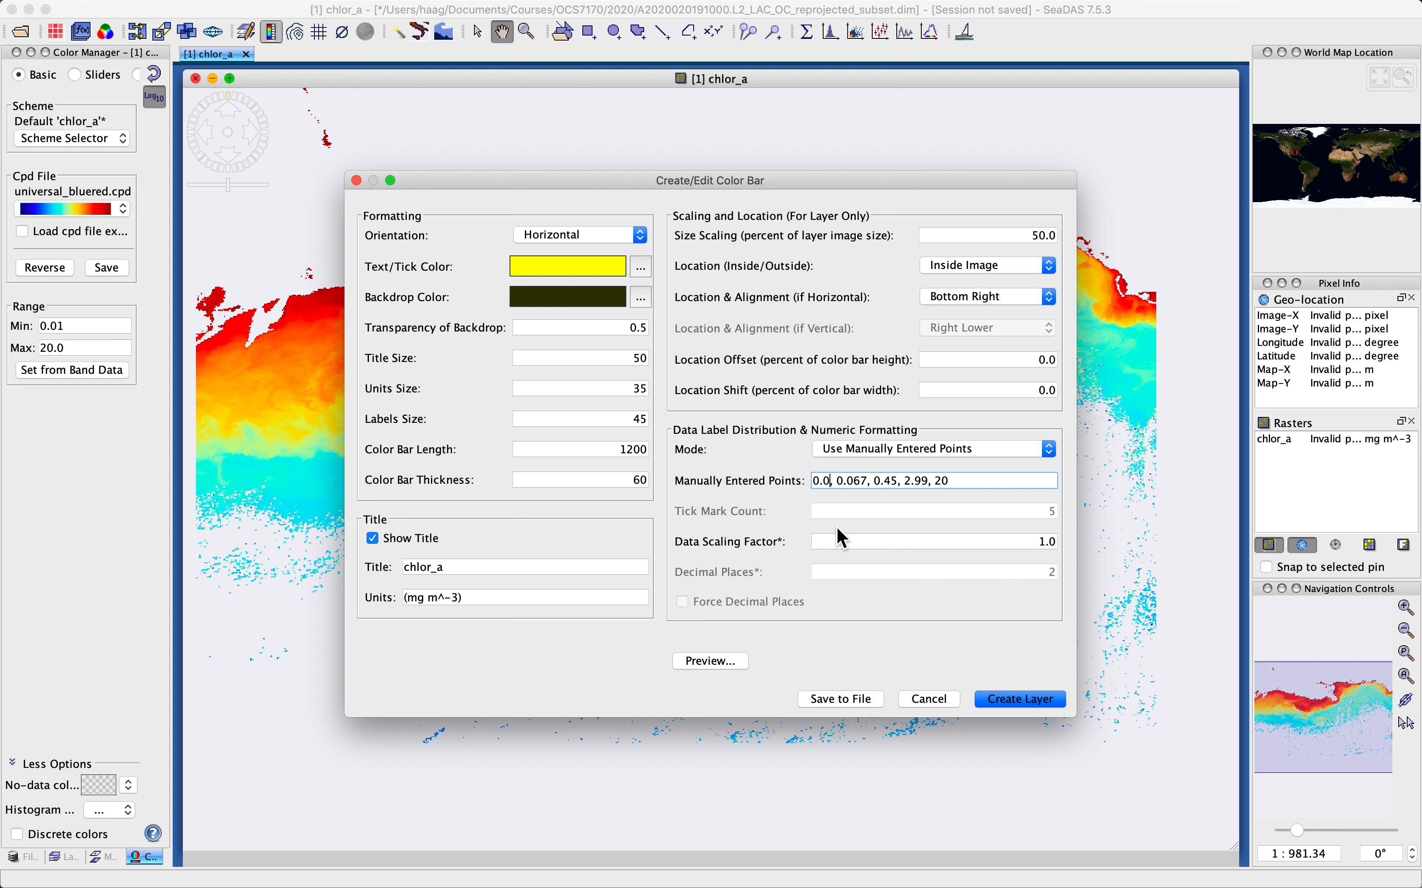
{"action": "left_click", "coordinate": [726, 663]}
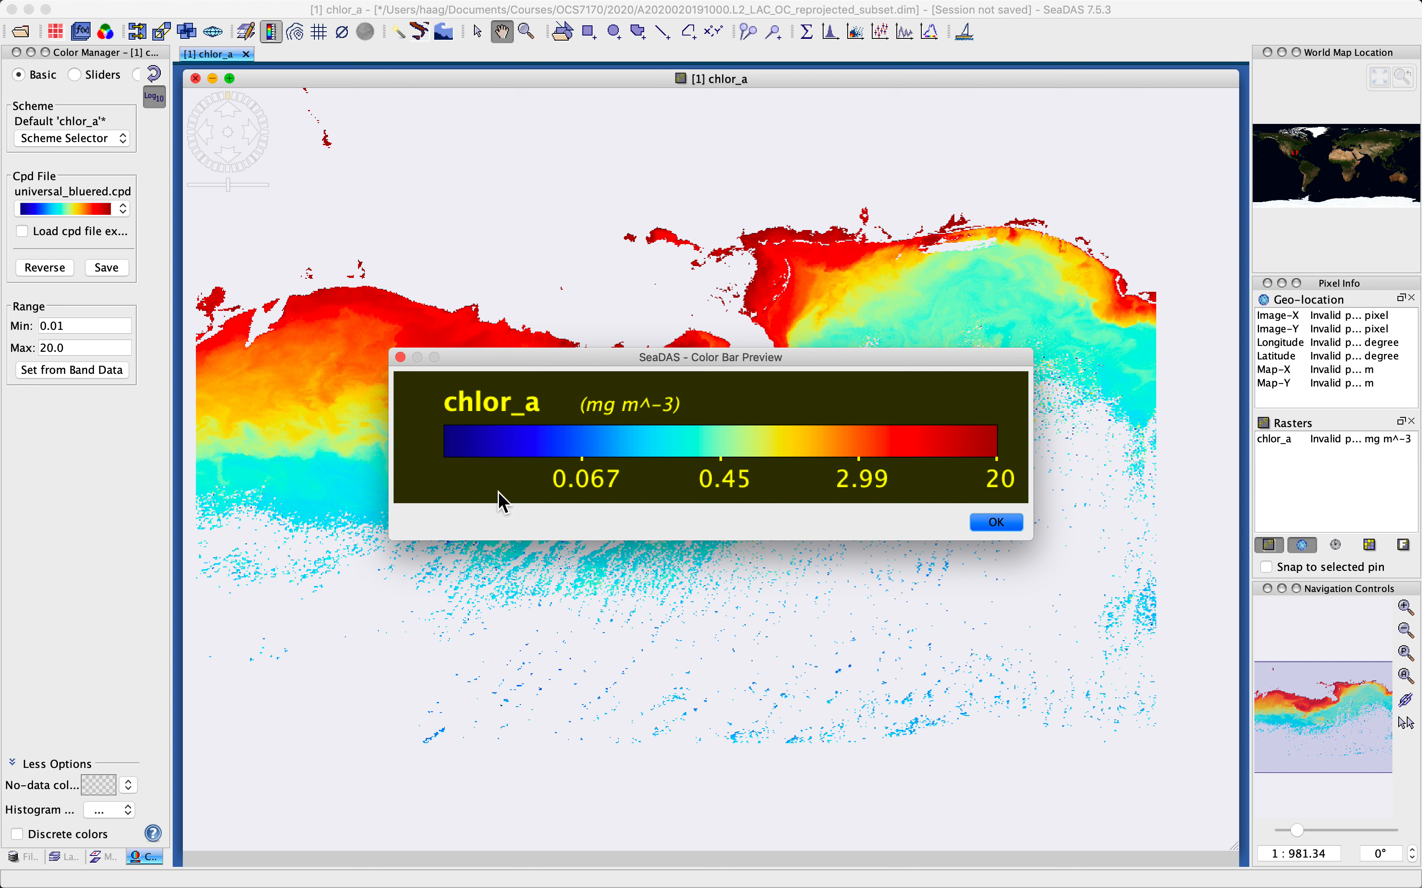
{"action": "left_click", "coordinate": [996, 523]}
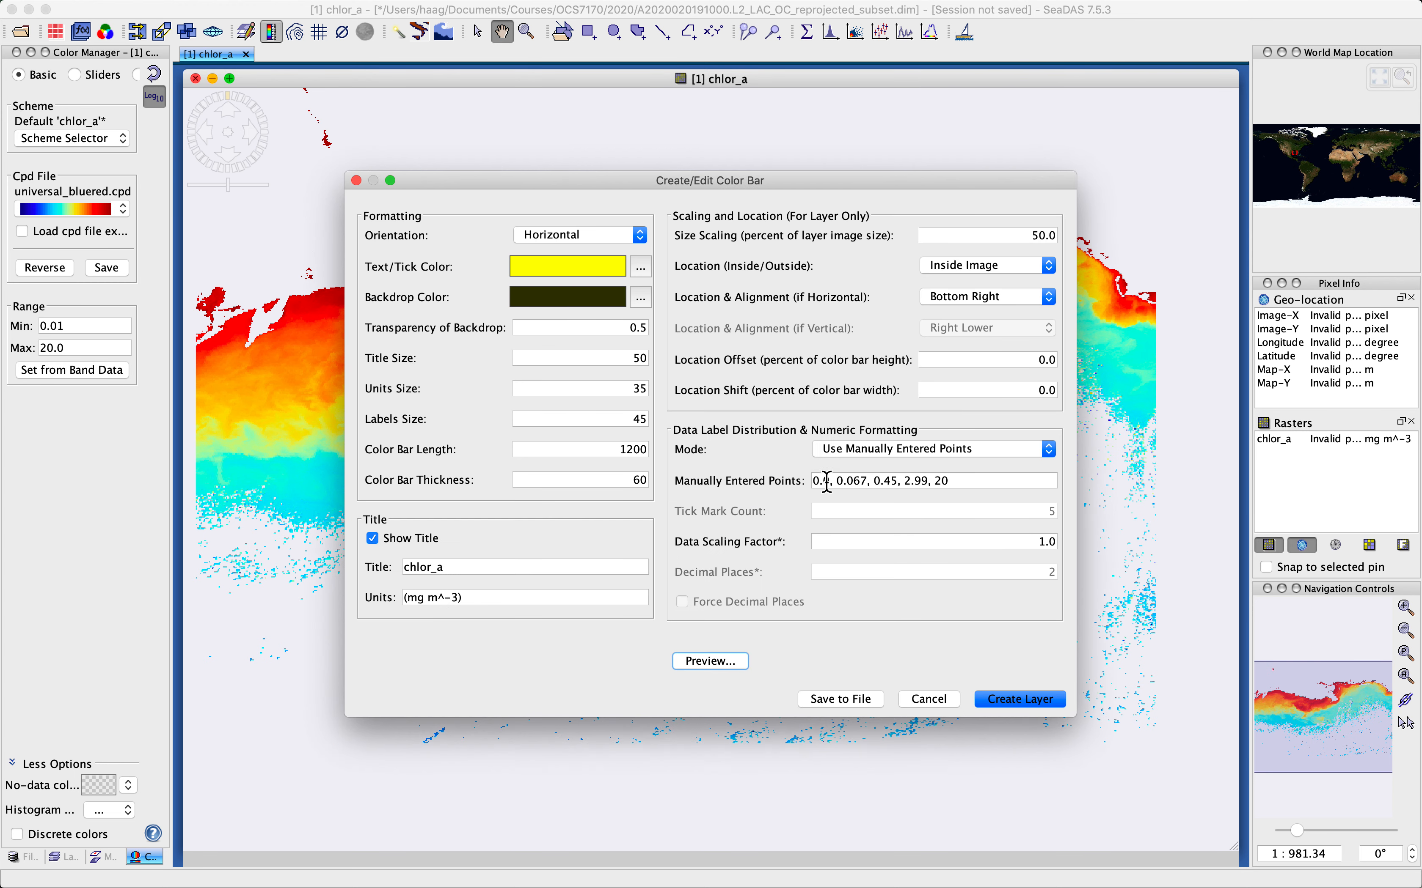
Step: Set the first two manually entered label points to 0.01 and 0.05
{"action": "left_click_drag", "start_coordinate": [830, 480], "coordinate": [818, 542]}
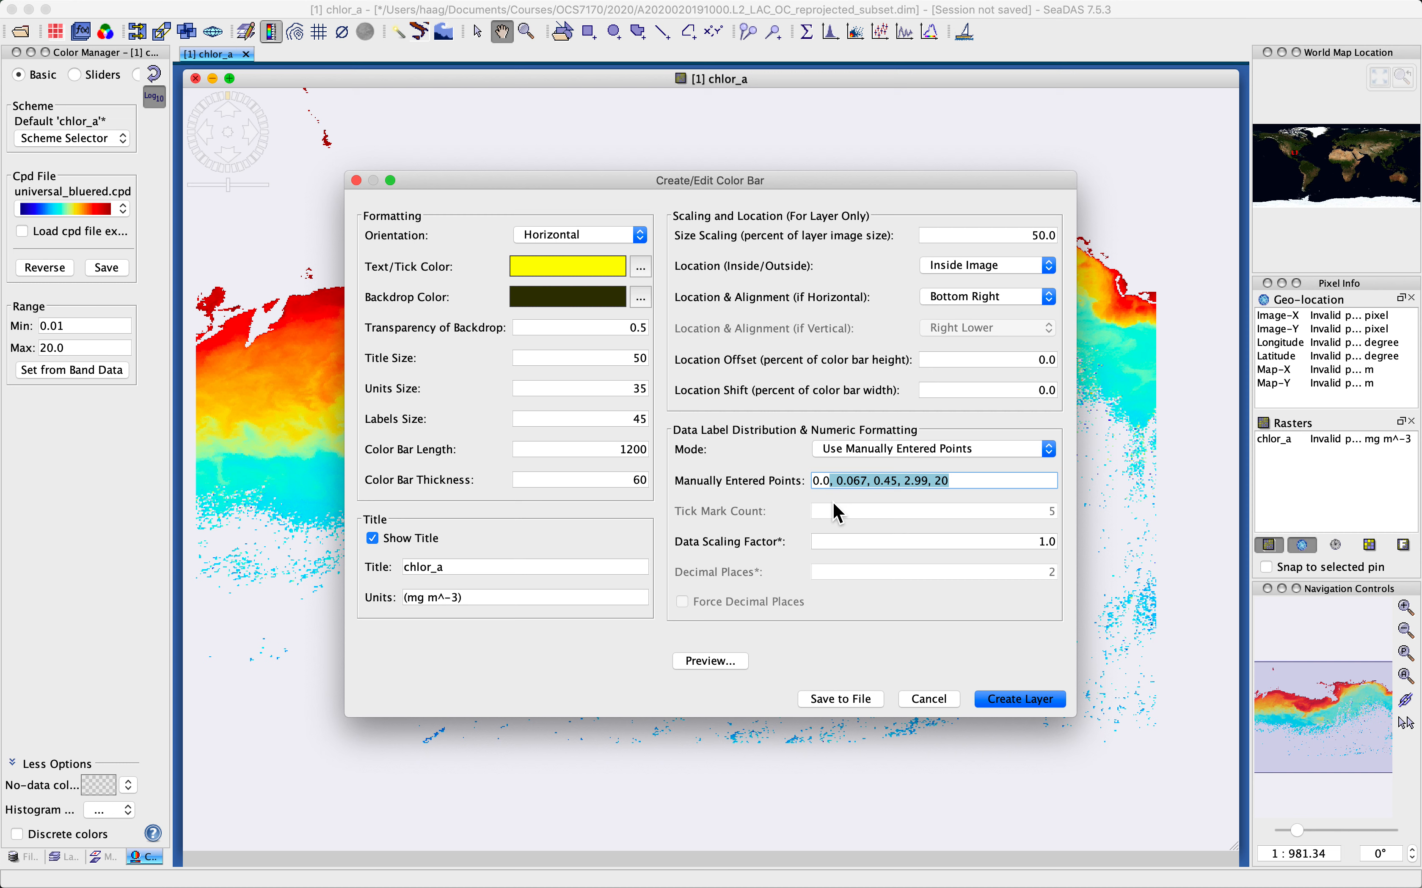
{"action": "key", "text": "Left"}
{"action": "type", "text": "1"}
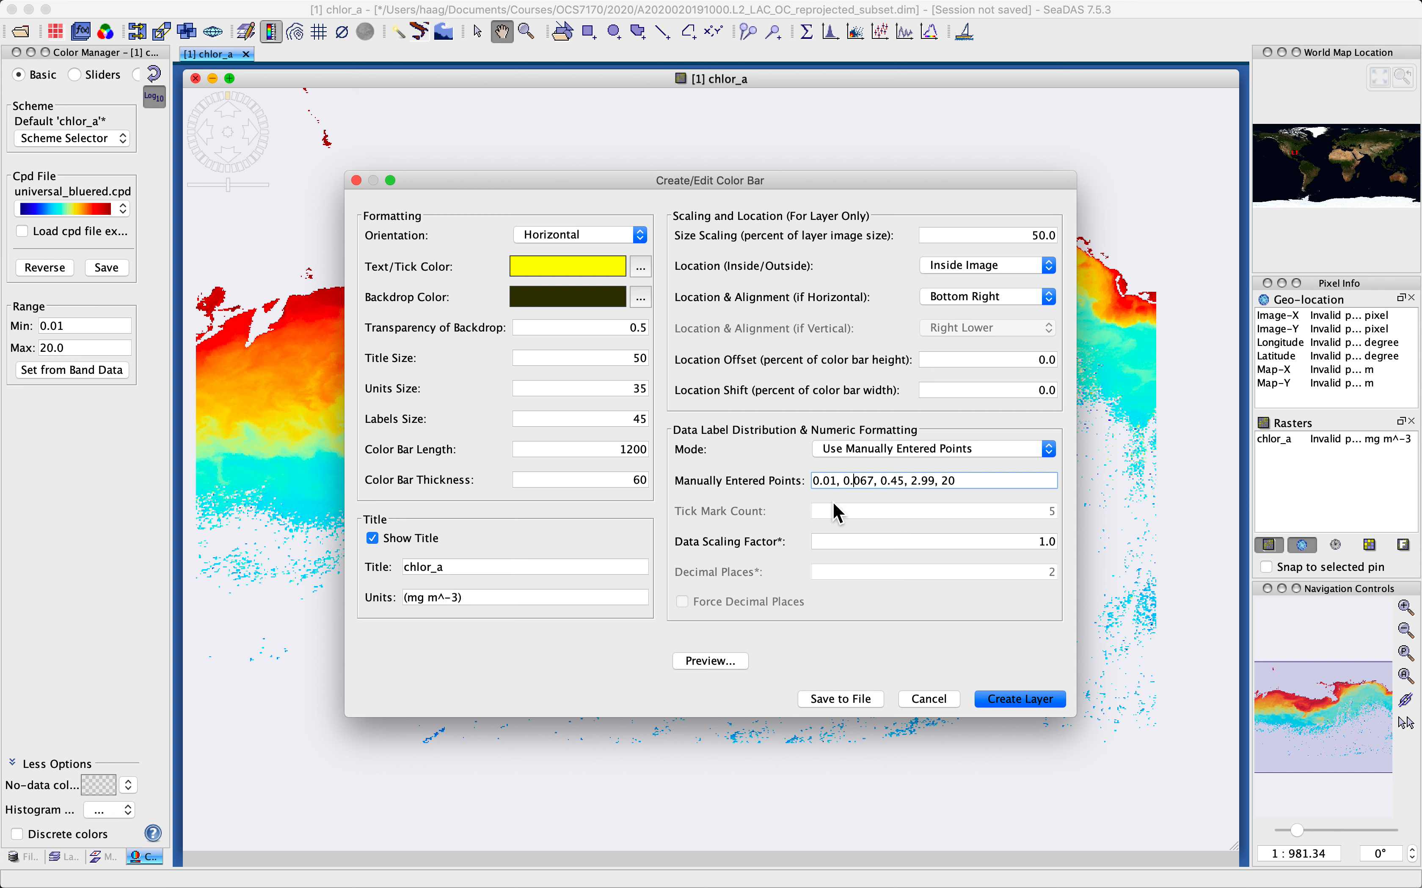
{"action": "key", "text": "BackSpace"}
{"action": "key", "text": "Delete"}
{"action": "type", "text": "5"}
Step: Set the third and fourth manually entered label points to 0.5 and 5, and preview the color bar
{"action": "key", "text": "Right"}
{"action": "key", "text": "Right"}
{"action": "key", "text": "Right"}
{"action": "key", "text": "BackSpace"}
{"action": "left_click", "coordinate": [924, 481]}
{"action": "key", "text": "BackSpace"}
{"action": "key", "text": "BackSpace"}
{"action": "key", "text": "BackSpace"}
{"action": "key", "text": "BackSpace"}
{"action": "type", "text": "5"}
{"action": "left_click", "coordinate": [712, 662]}
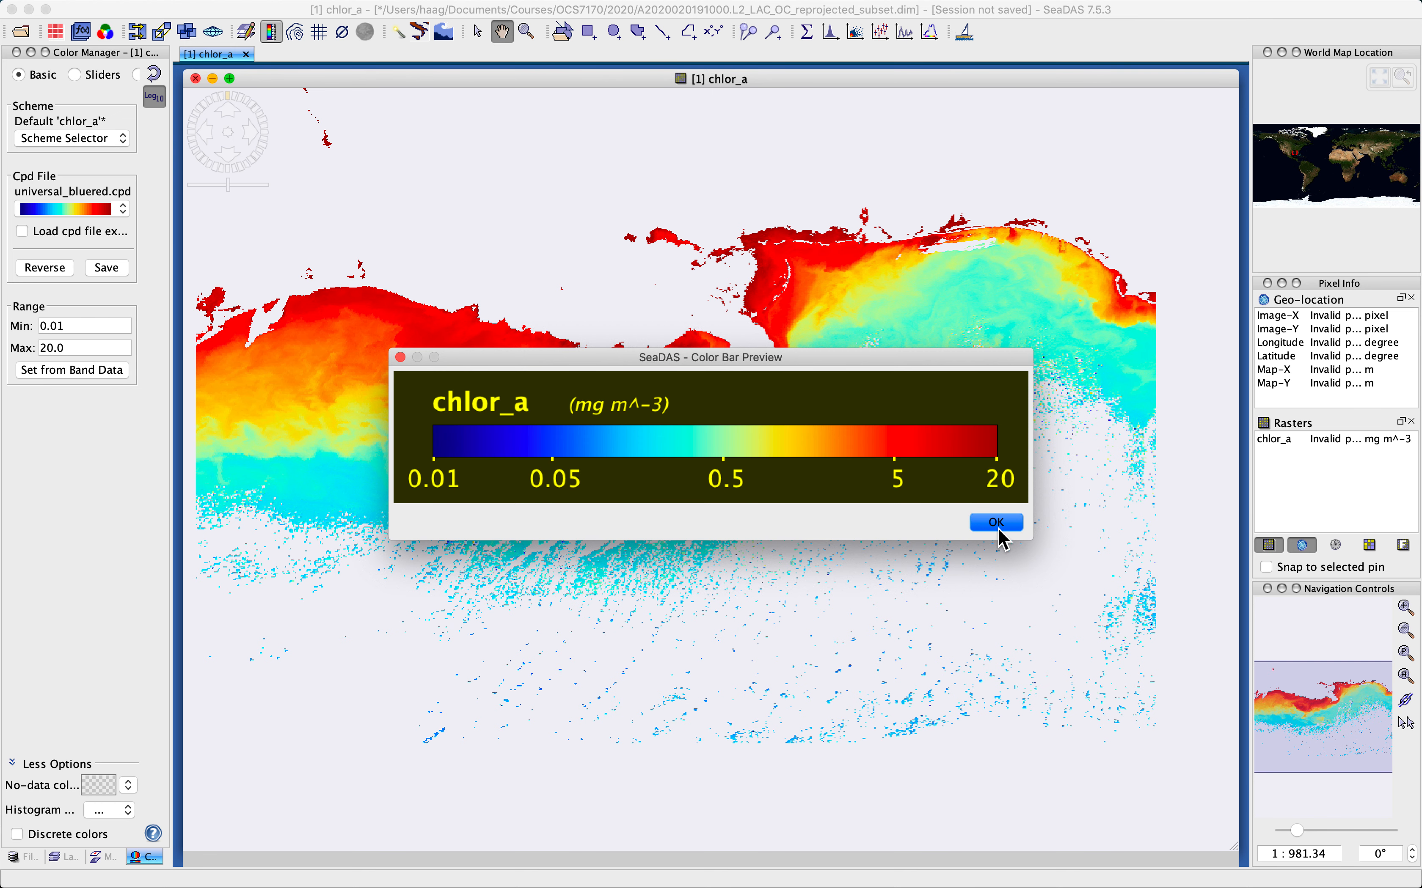
{"action": "left_click", "coordinate": [997, 523]}
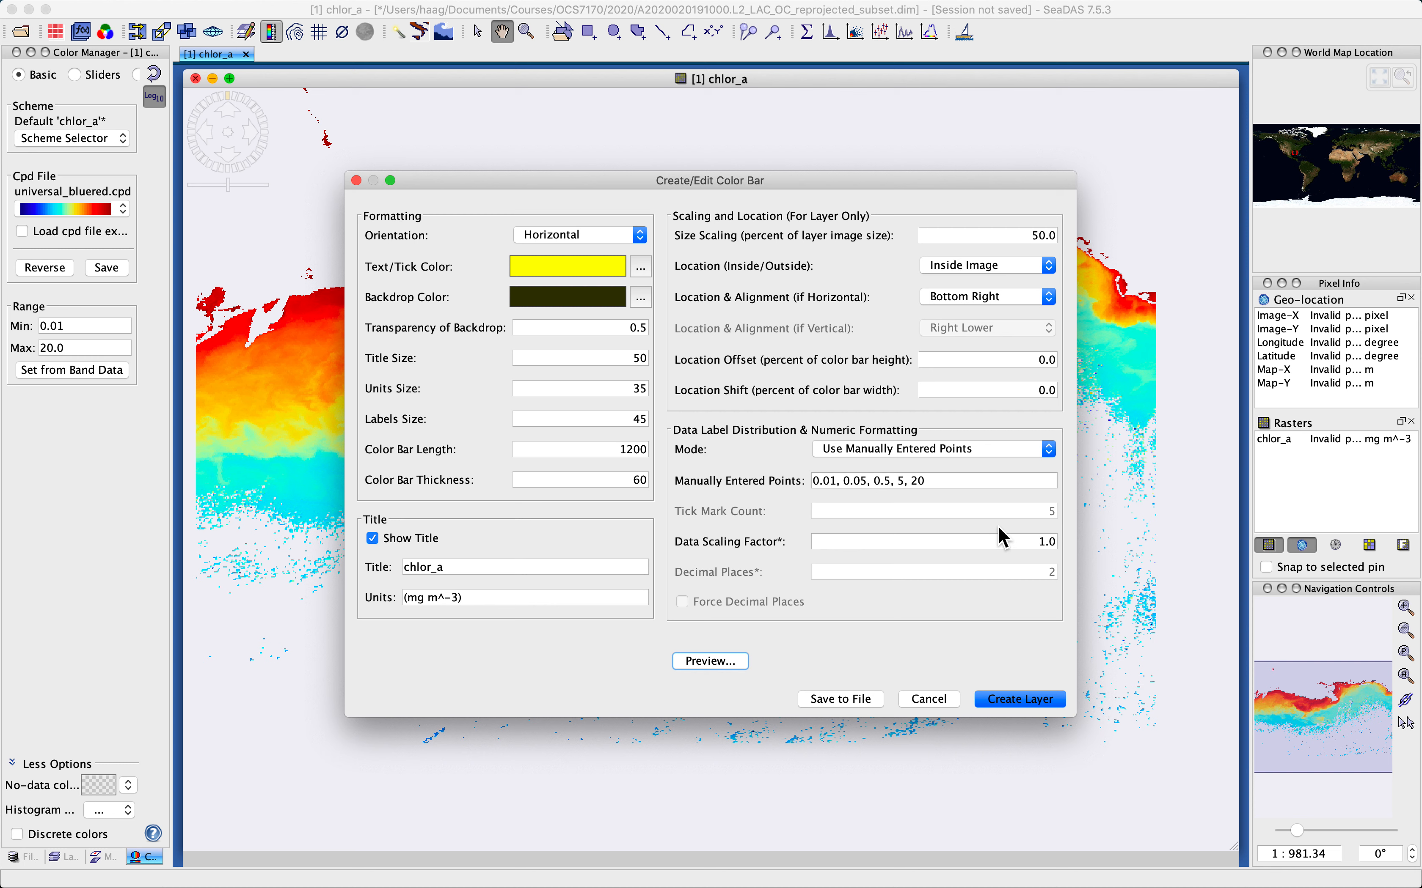
Step: Set the data label mode to Use Even Distribution and preview the color bar
{"action": "left_click", "coordinate": [993, 451]}
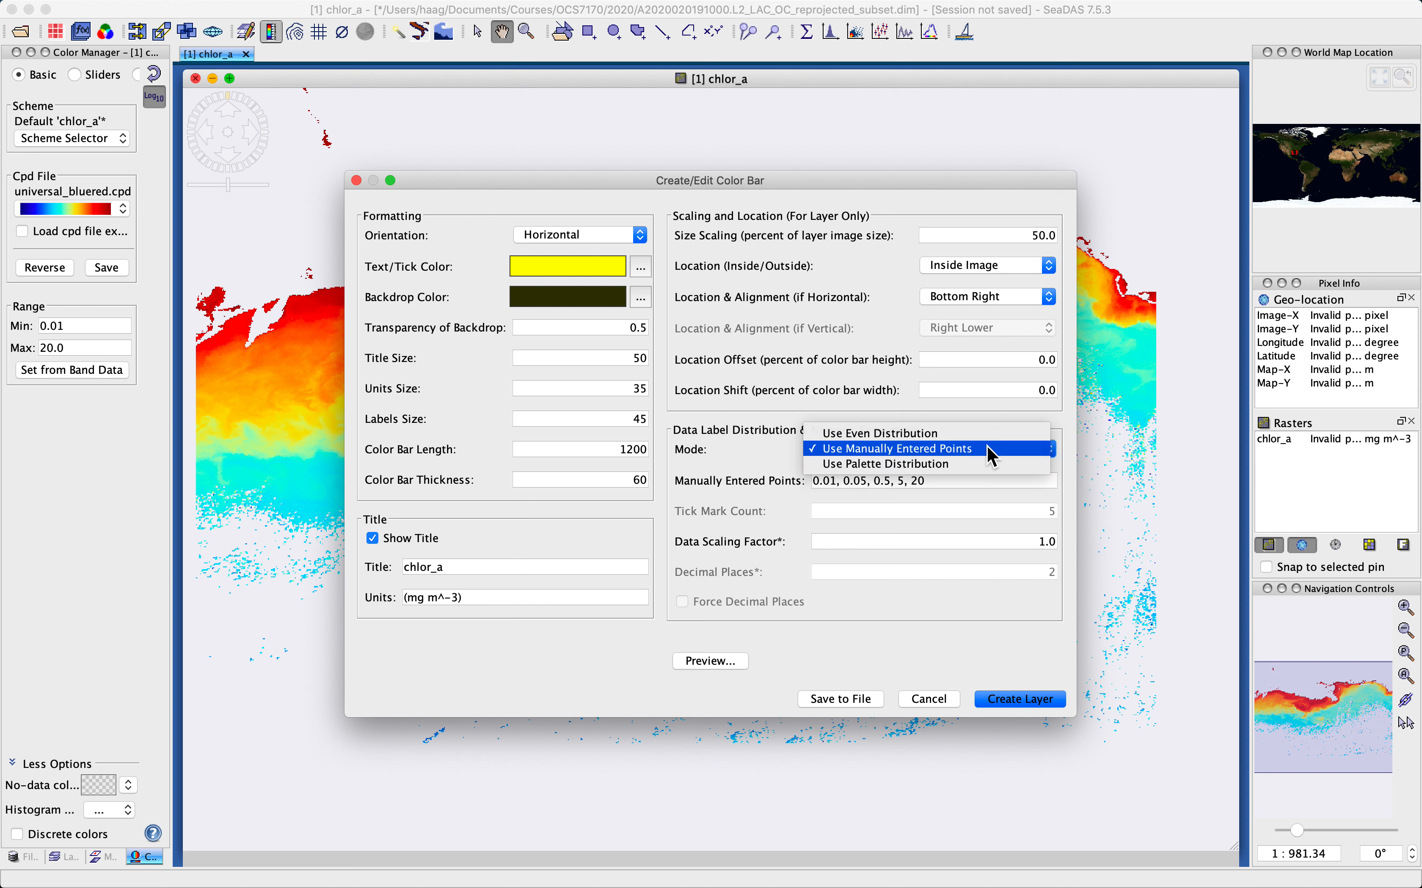
{"action": "left_click", "coordinate": [985, 438]}
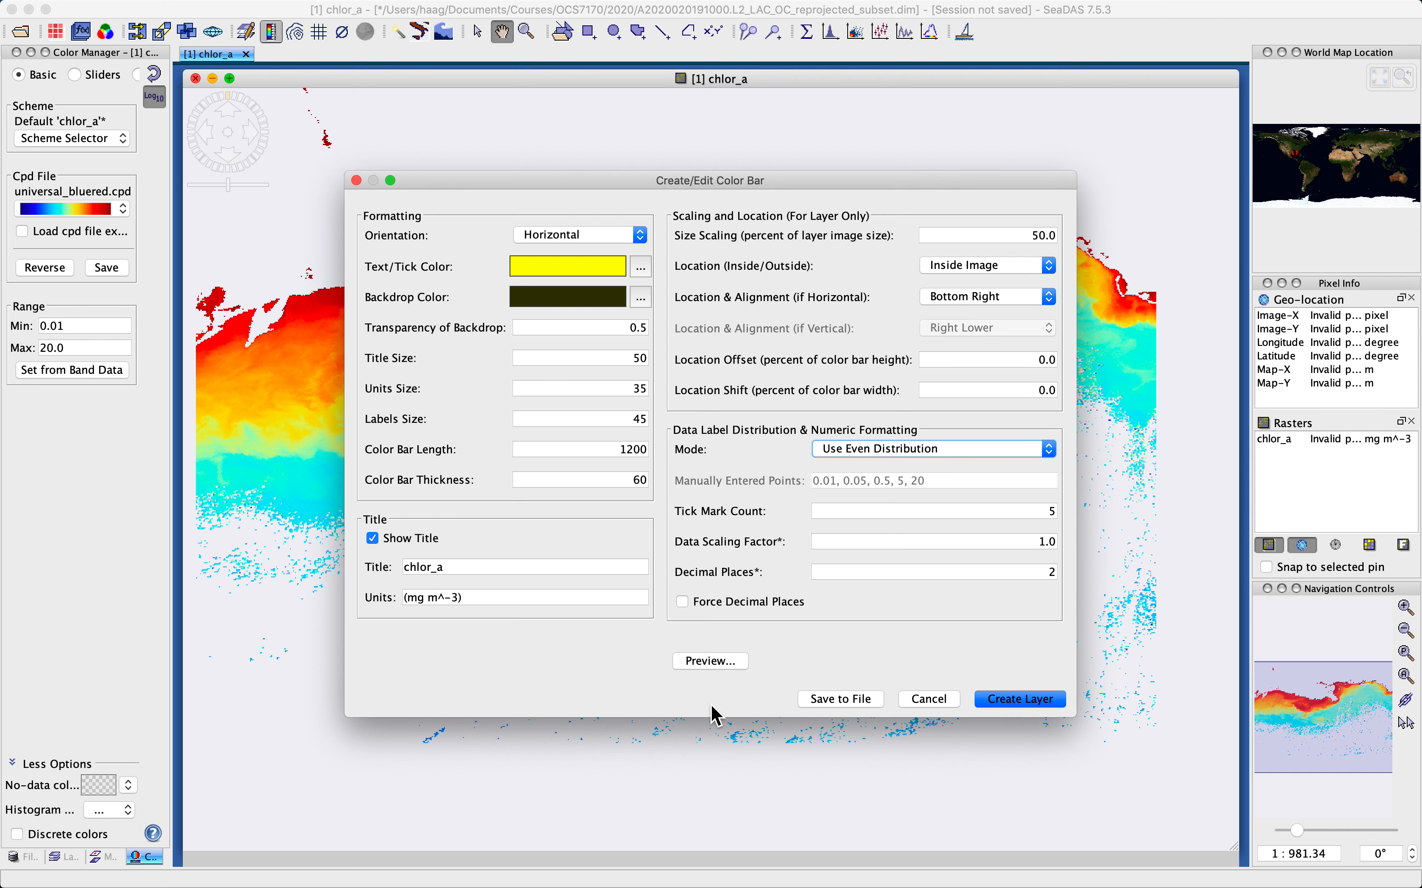
{"action": "left_click", "coordinate": [716, 663]}
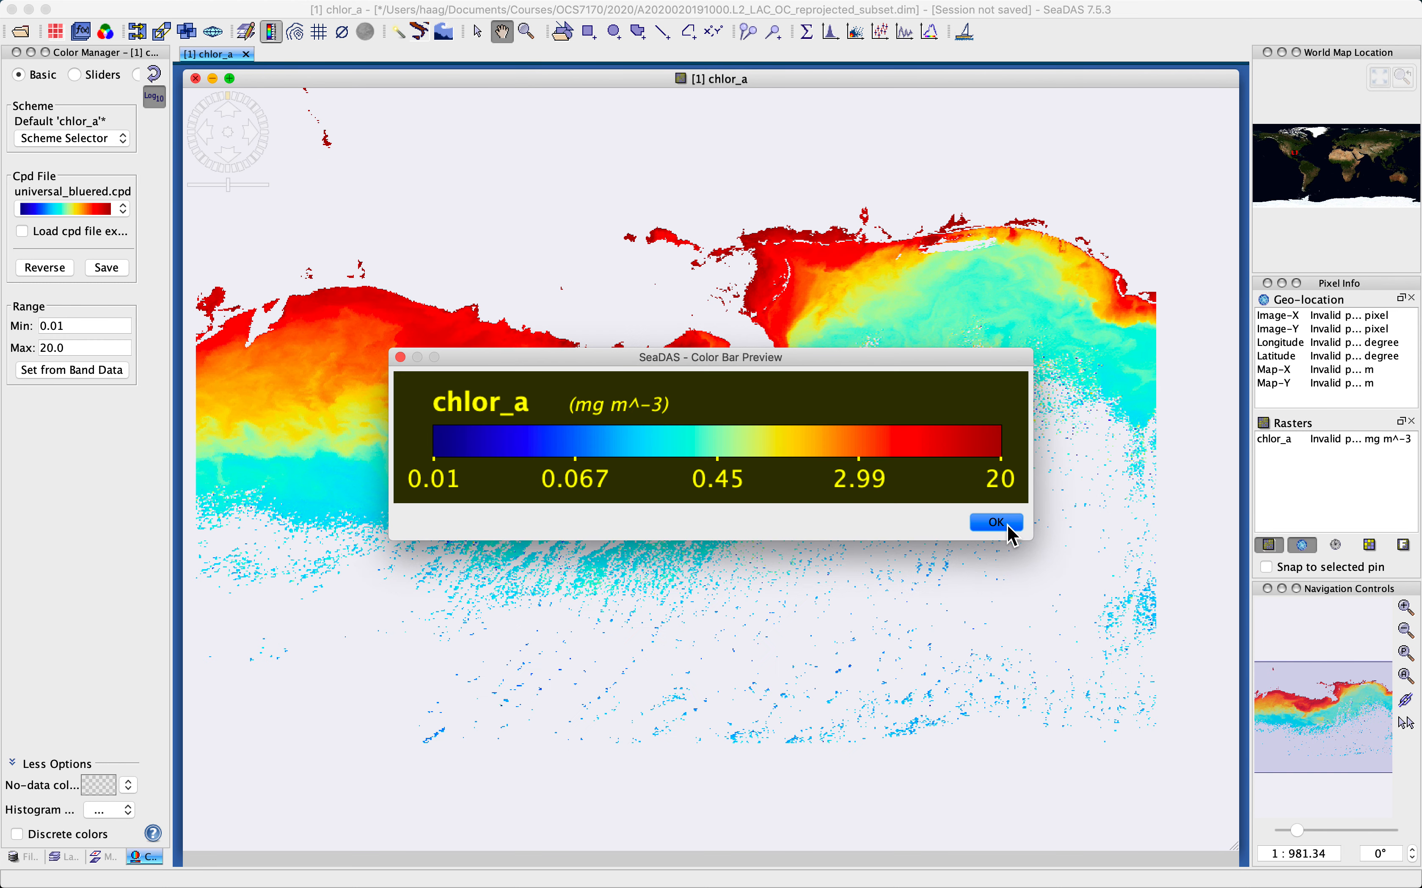
{"action": "left_click", "coordinate": [1009, 529]}
Step: Set the data label mode to Use Palette Distribution and preview the color bar
{"action": "left_click", "coordinate": [963, 457]}
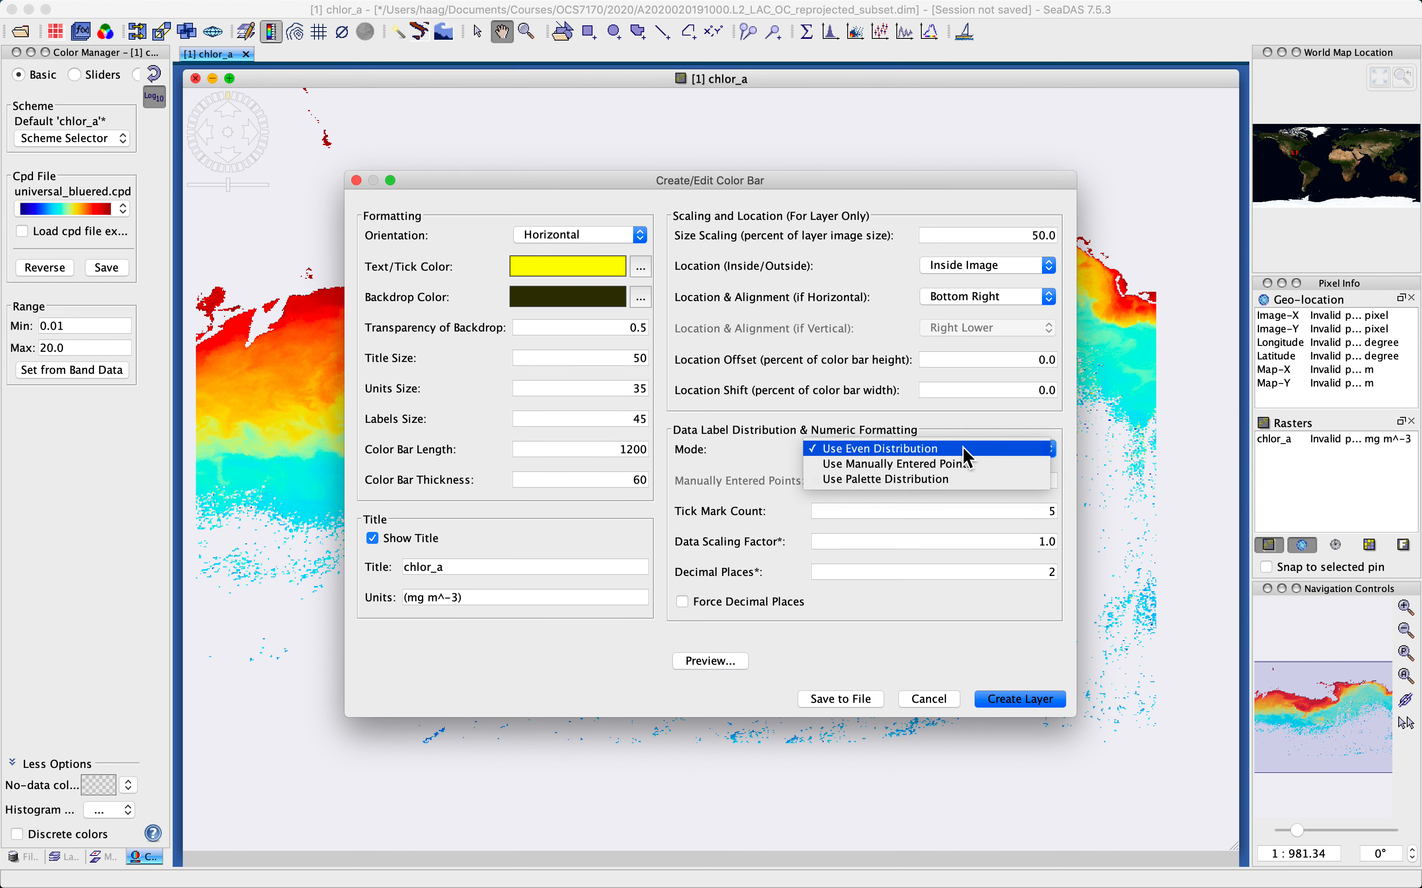
{"action": "left_click", "coordinate": [732, 661]}
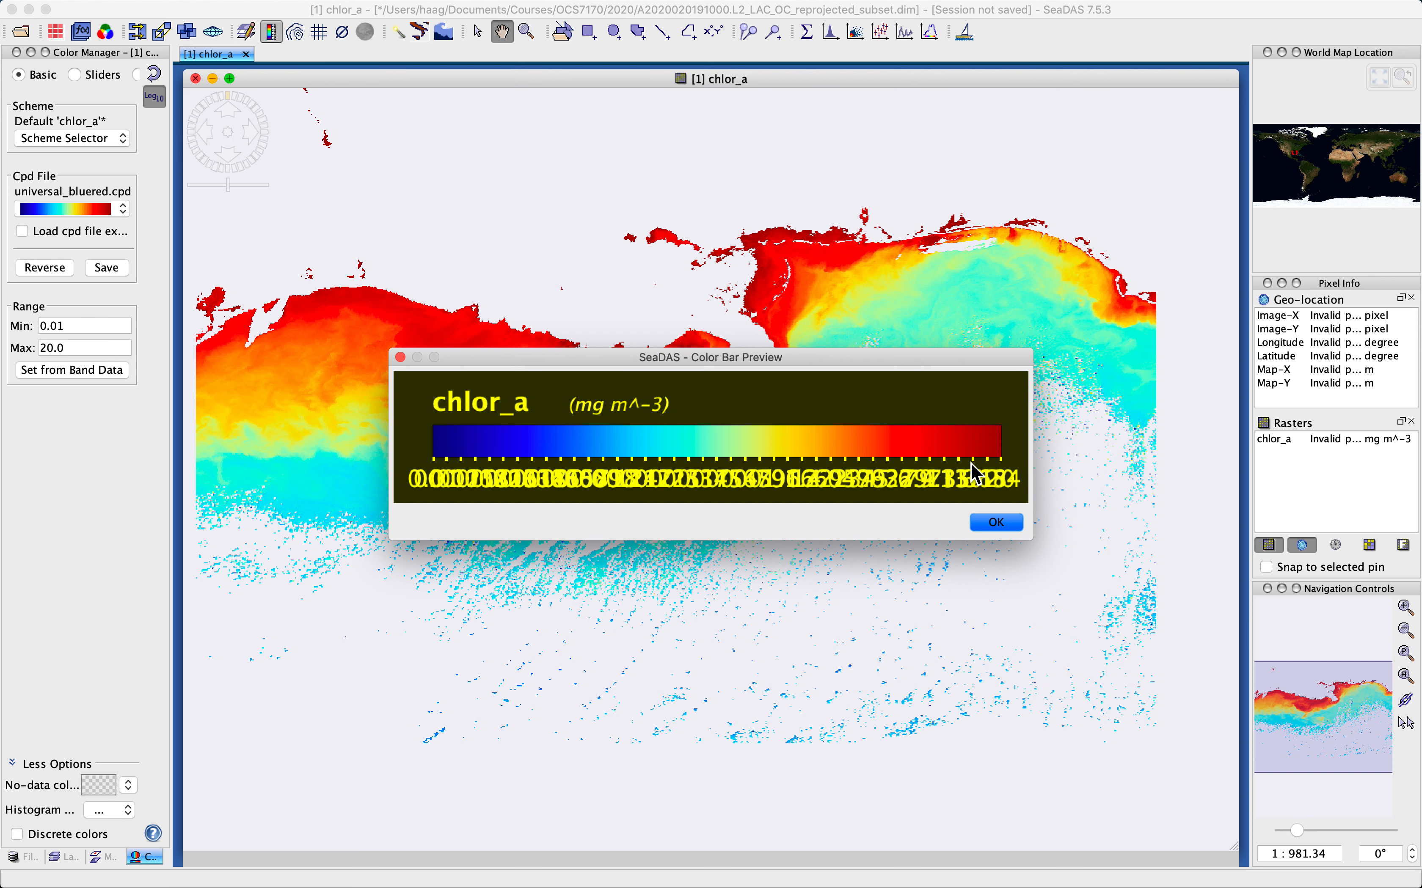
{"action": "left_click", "coordinate": [998, 530]}
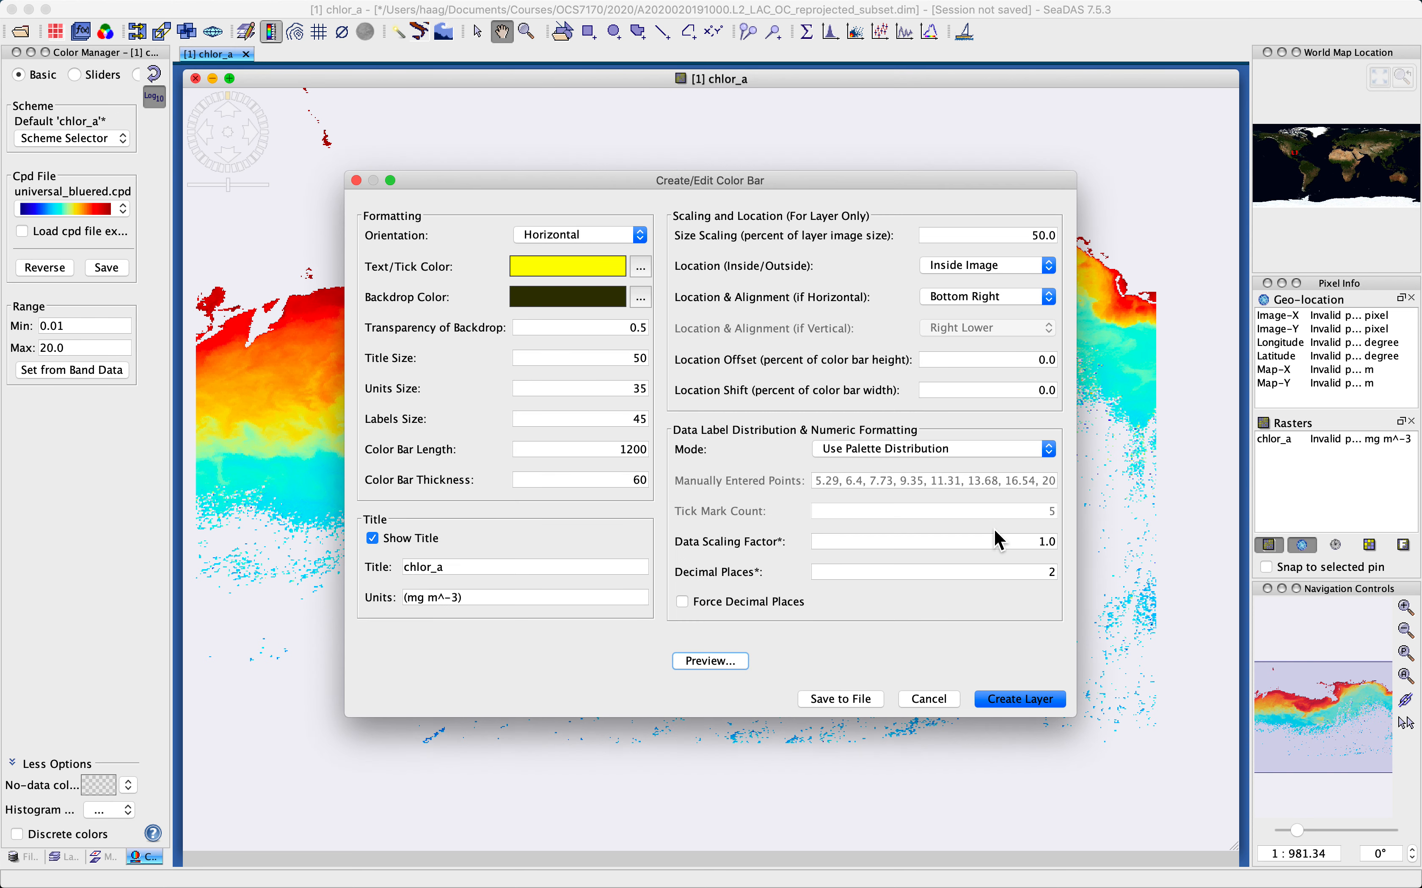
Step: Set the data label mode to Use Even Distribution with a tick mark count of 6, and preview the color bar
{"action": "left_click", "coordinate": [941, 452]}
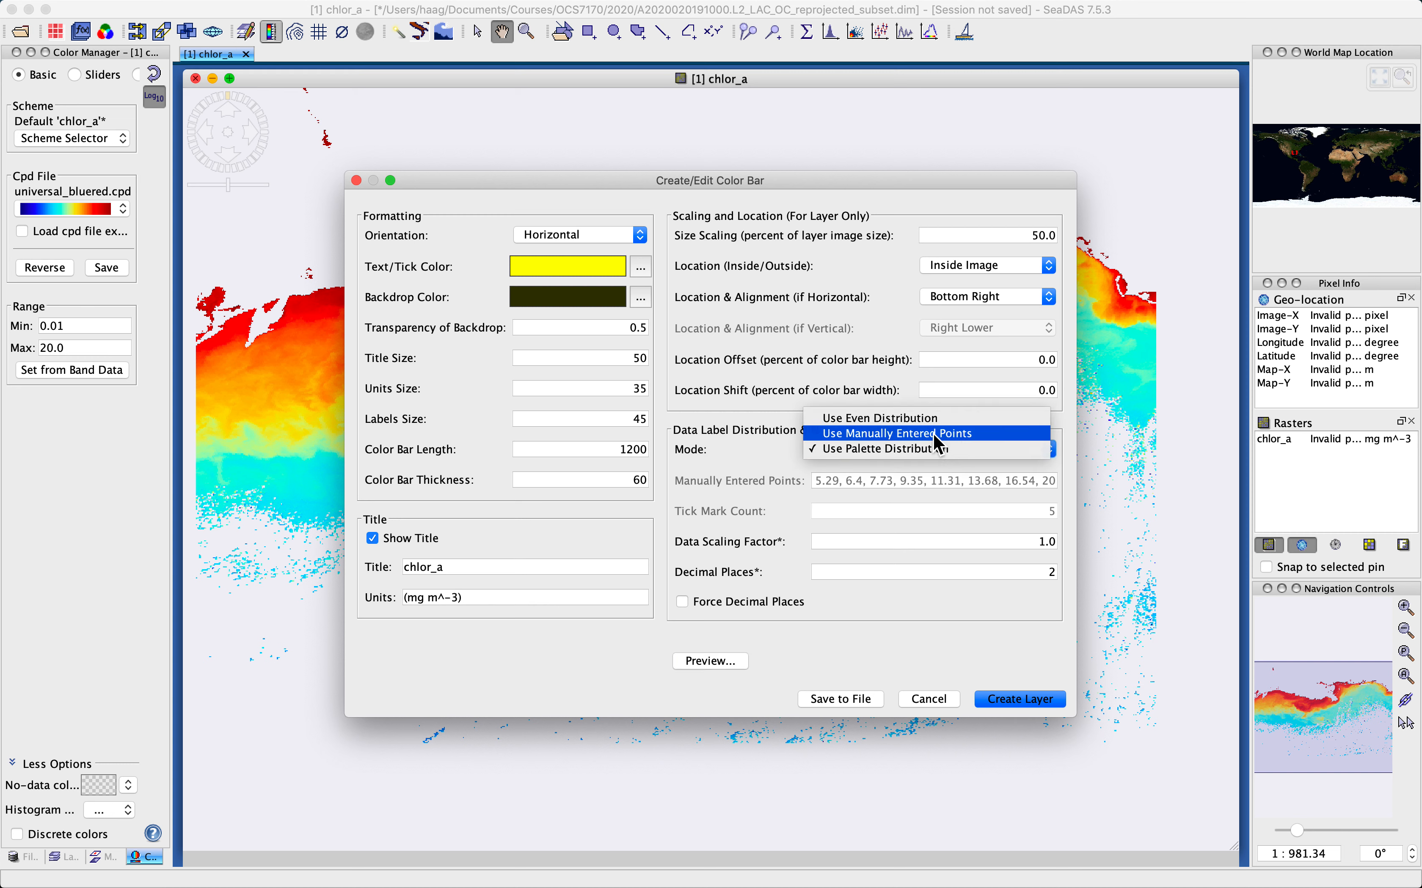
{"action": "left_click", "coordinate": [935, 417]}
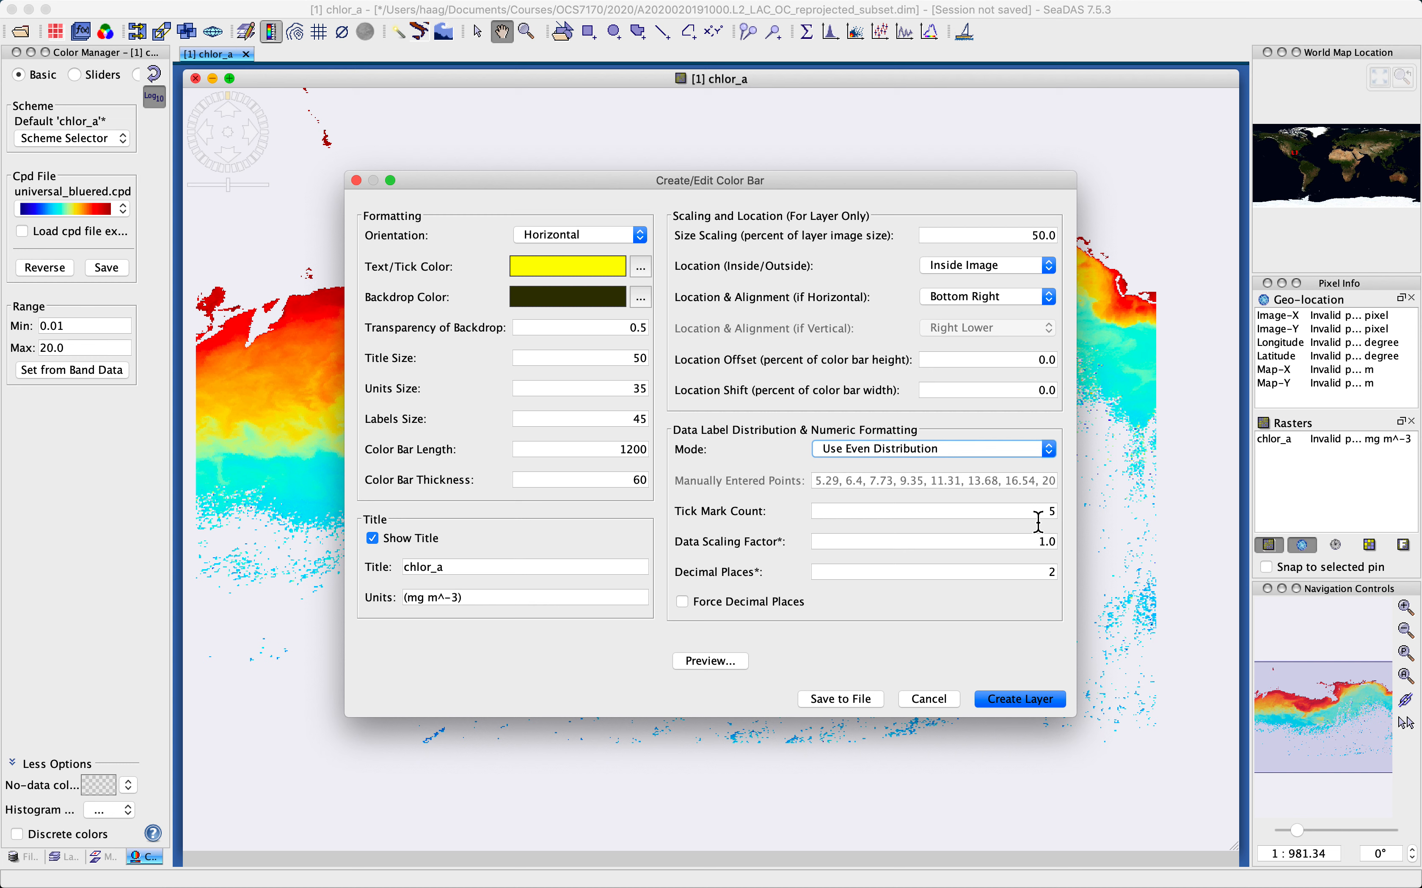
{"action": "mouse_move", "coordinate": [1037, 518]}
{"action": "left_mouse_down"}
{"action": "mouse_move", "coordinate": [1071, 515]}
{"action": "mouse_move", "coordinate": [1047, 514]}
{"action": "left_mouse_up"}
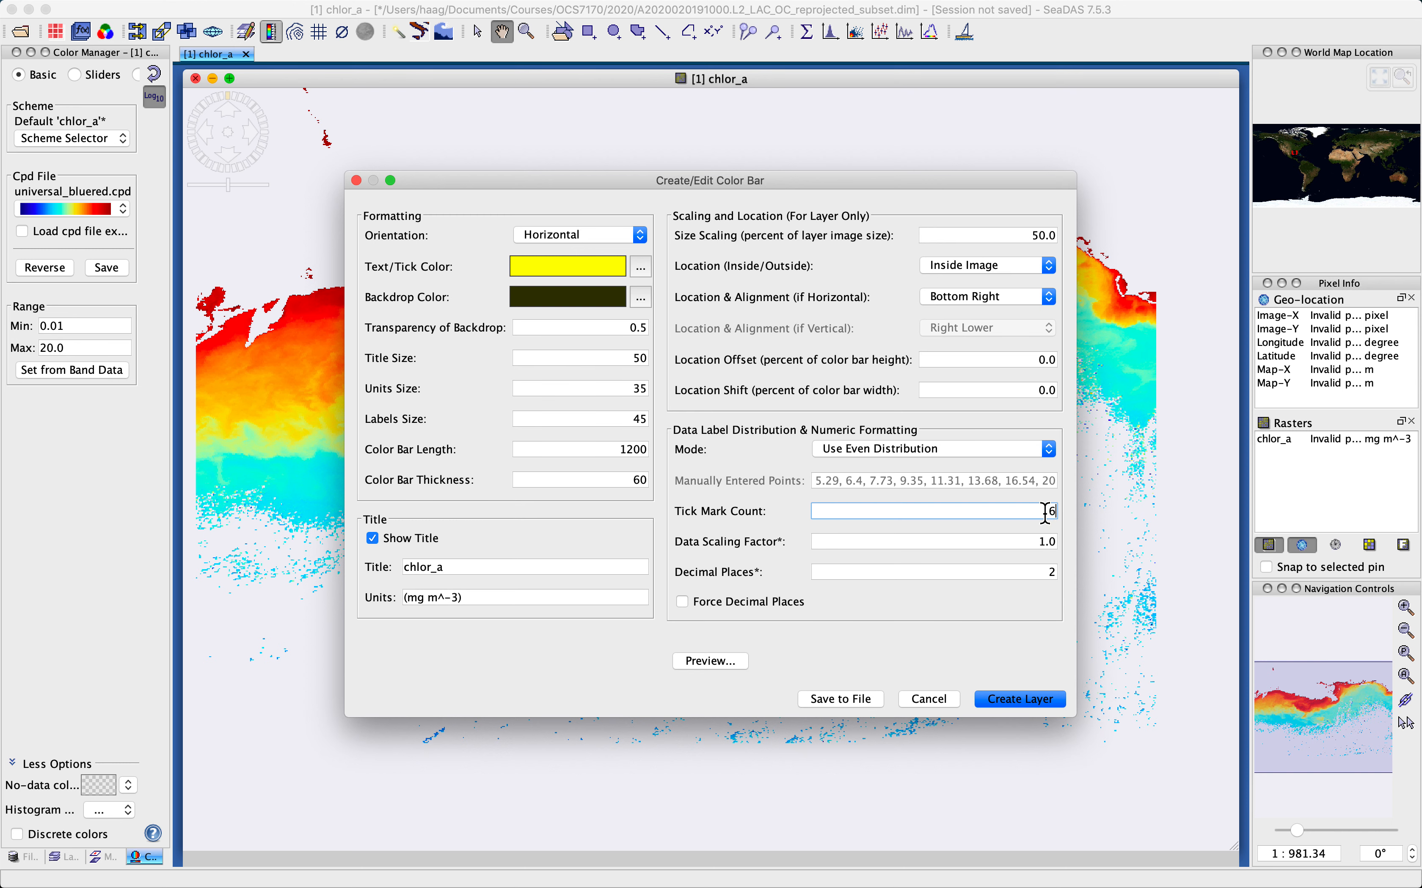
{"action": "left_click", "coordinate": [708, 660]}
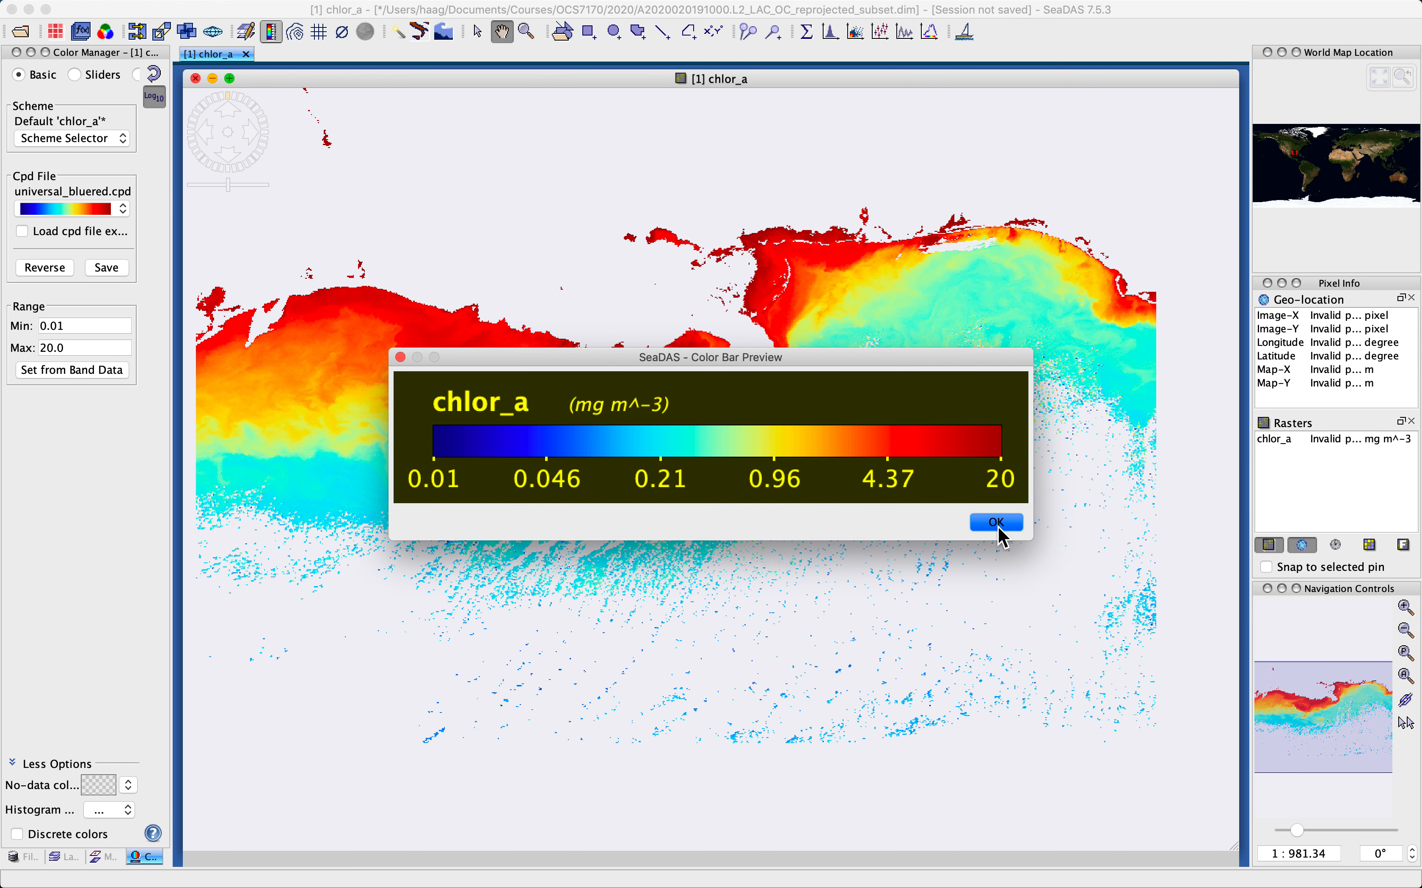
{"action": "left_click", "coordinate": [998, 526]}
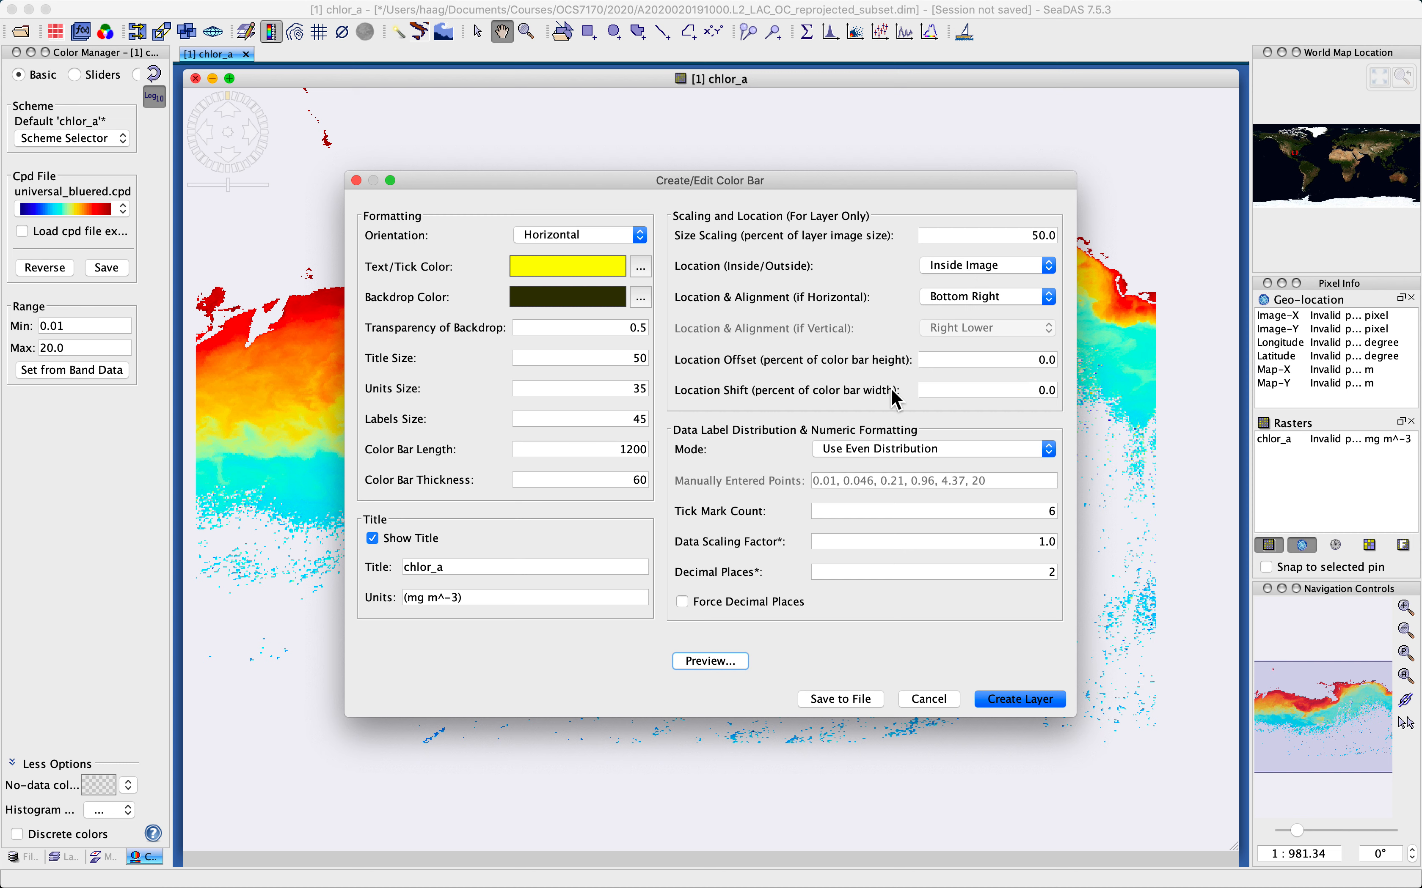
Step: Create the color bar as a layer on the chlor_a image and toggle its visibility off and on
{"action": "left_click", "coordinate": [1021, 700]}
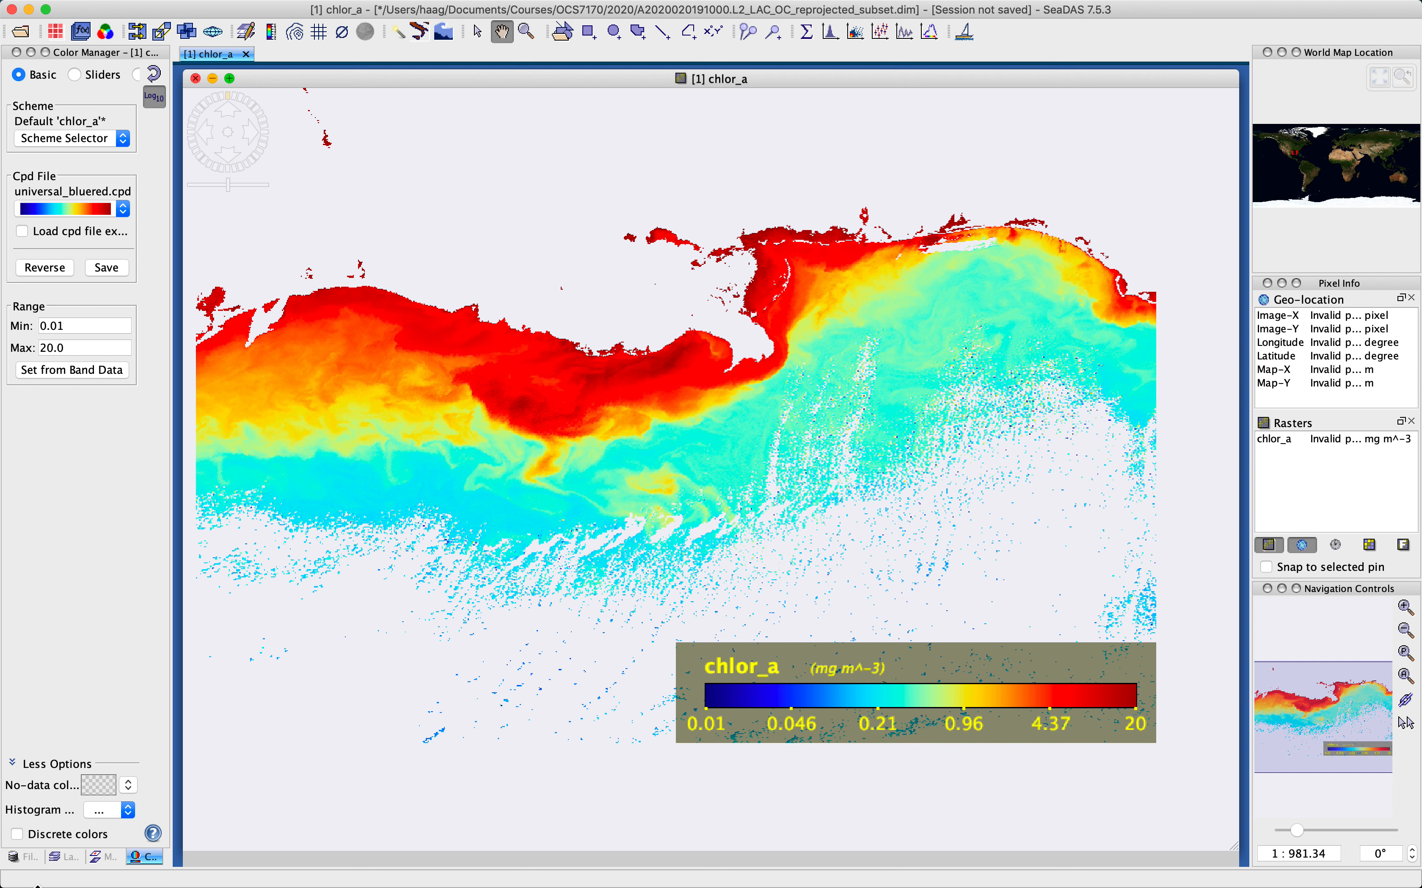
{"action": "left_click", "coordinate": [70, 857]}
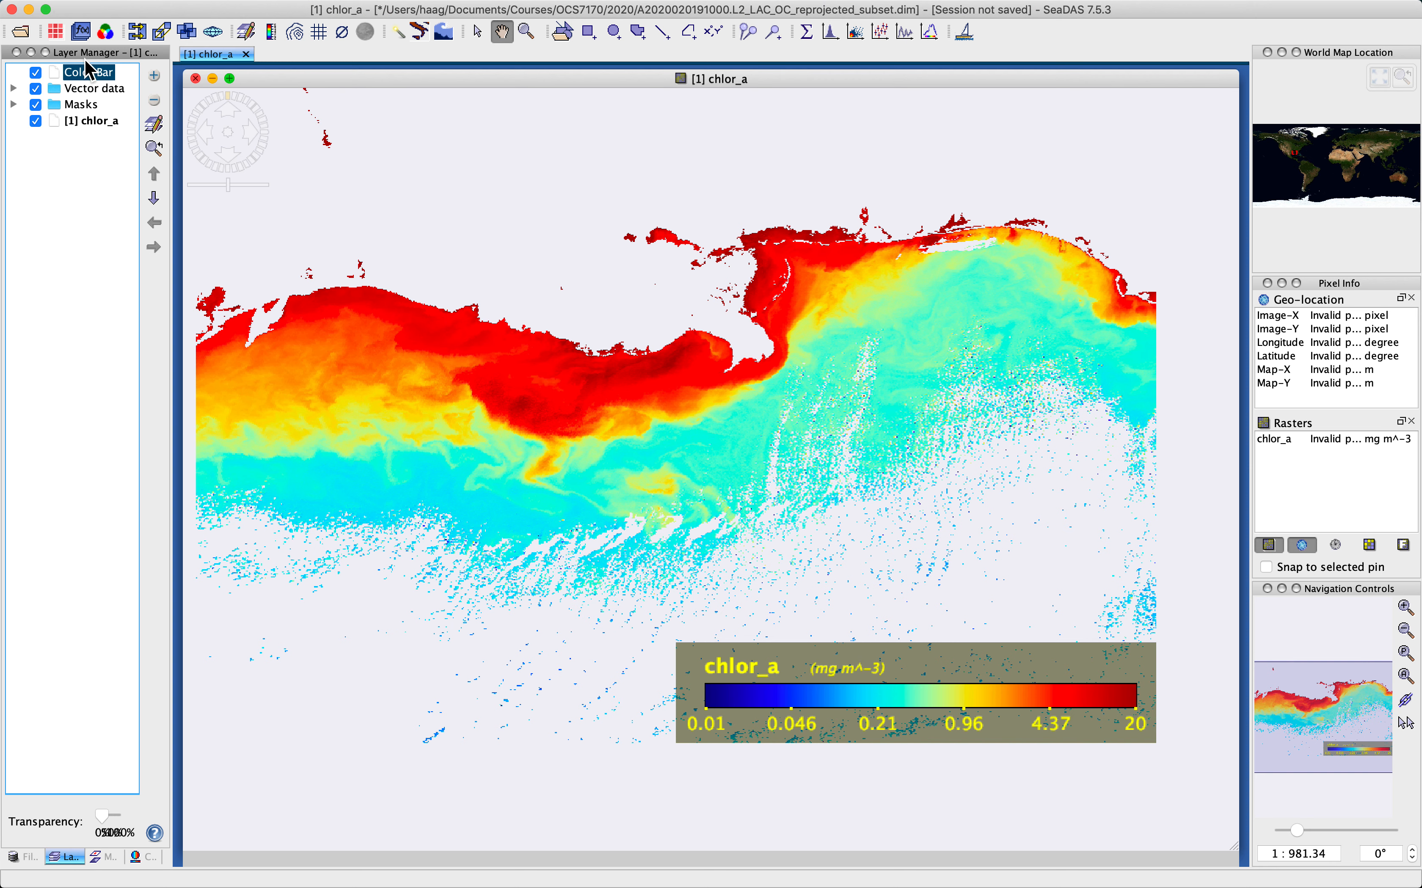
{"action": "left_click", "coordinate": [35, 72]}
{"action": "left_click", "coordinate": [35, 73]}
{"action": "left_click", "coordinate": [35, 73]}
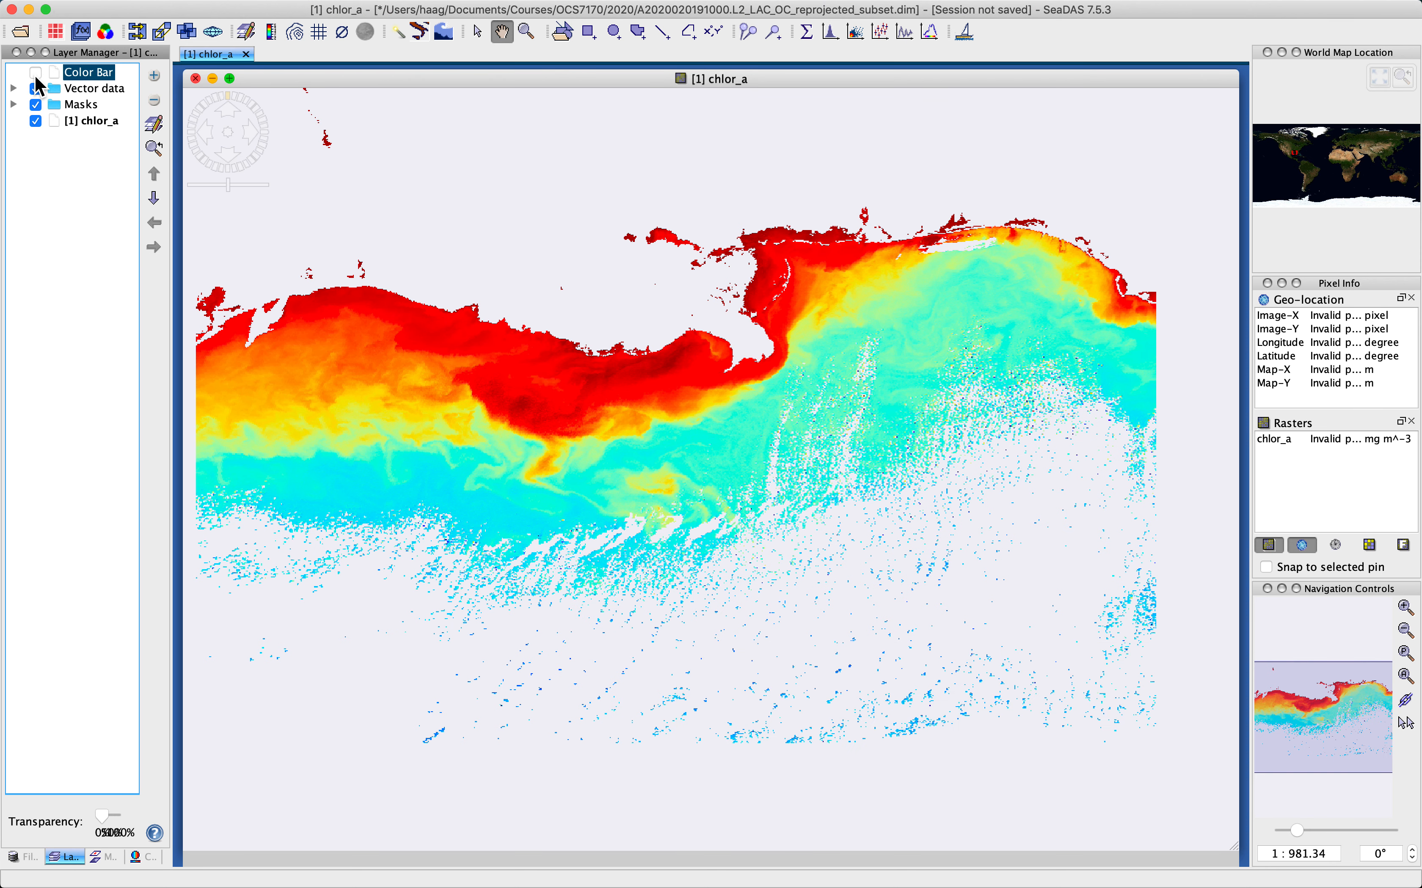
{"action": "left_click", "coordinate": [35, 74]}
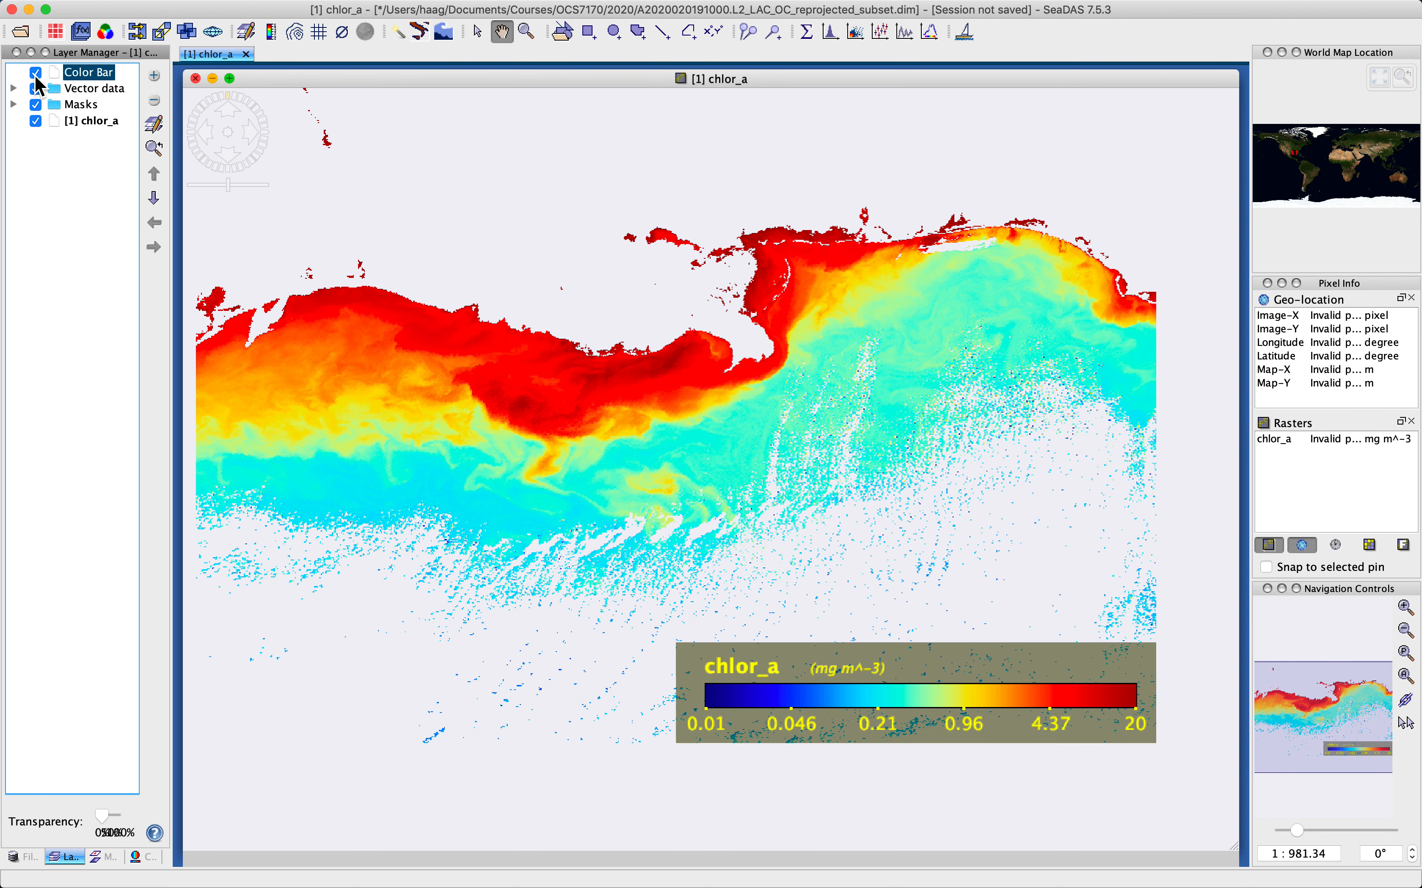
Step: Open the layer editor for the Color Bar layer to view its border options, and close it
{"action": "left_click", "coordinate": [161, 124]}
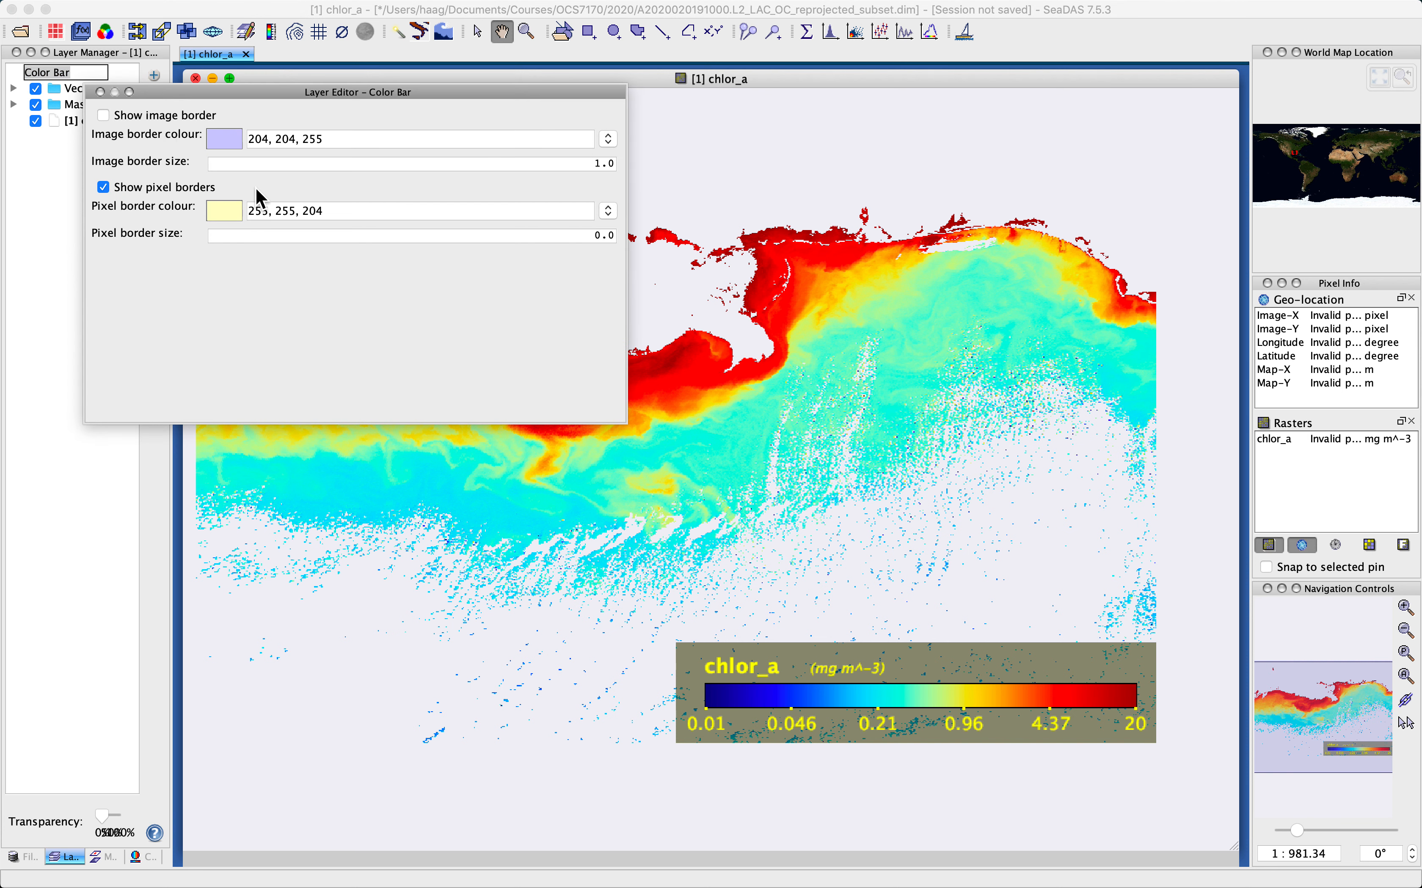
{"action": "left_click", "coordinate": [100, 92]}
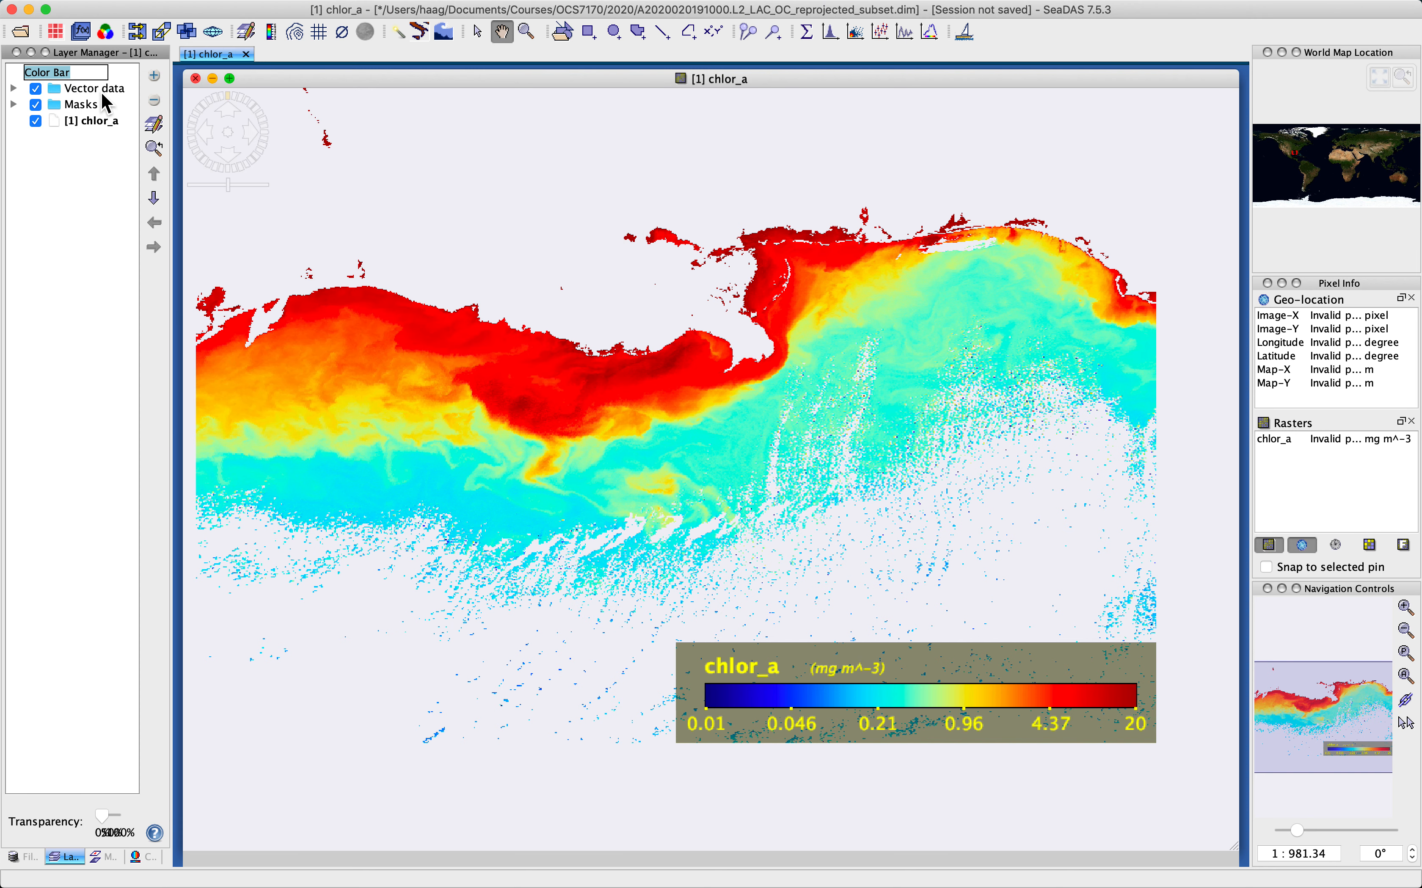
{"action": "left_click", "coordinate": [128, 77]}
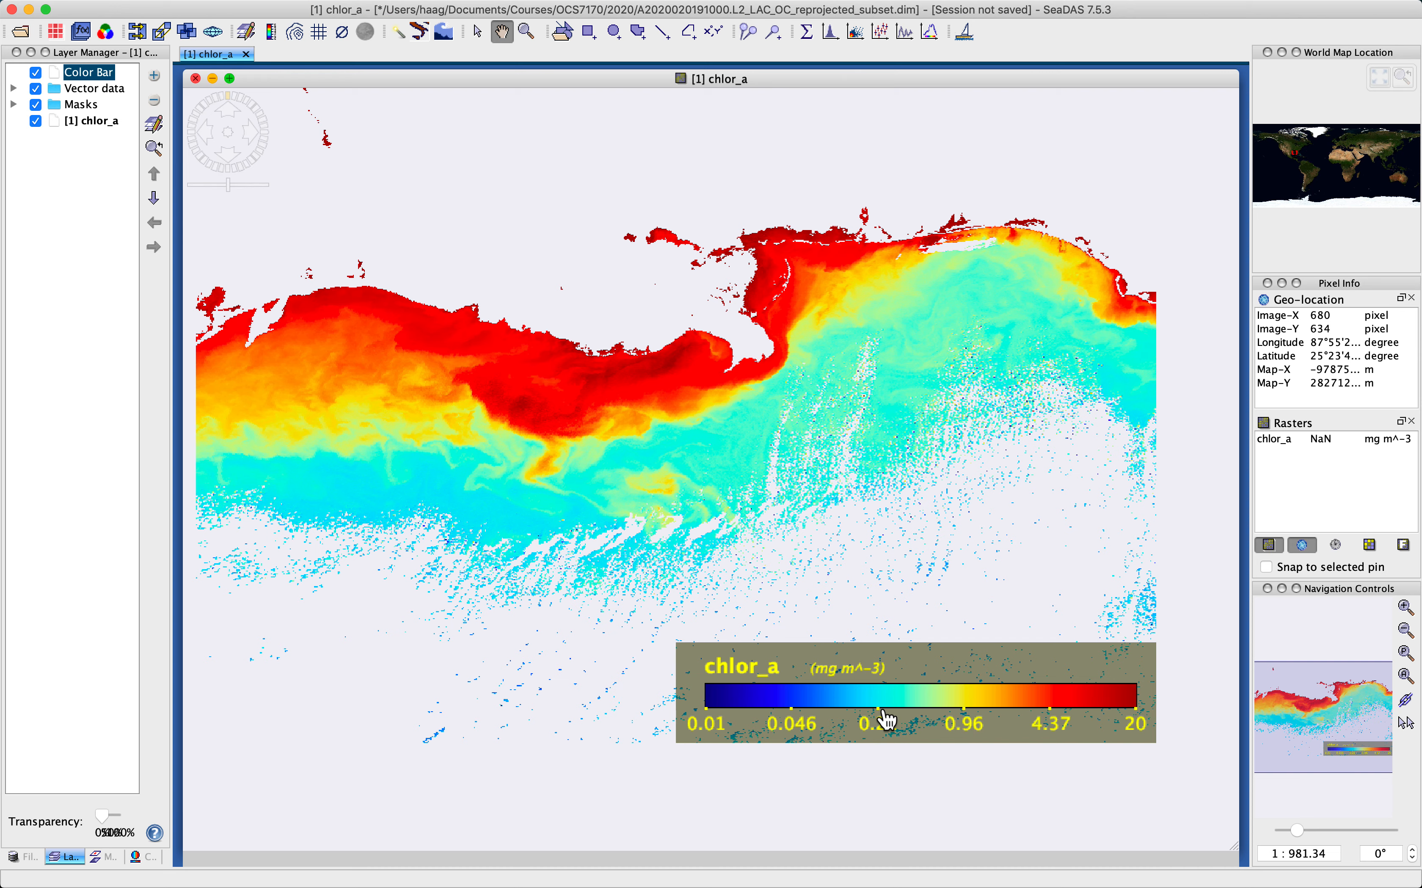
Step: Examine the rendering quality of the color bar layer's text and gradient up close, and return to the wider view
{"action": "scroll", "coordinate": [887, 720], "scroll_direction": "up", "scroll_amount": 3}
{"action": "left_click_drag", "start_coordinate": [888, 720], "coordinate": [721, 467]}
{"action": "scroll", "coordinate": [727, 514], "scroll_direction": "up", "scroll_amount": 10}
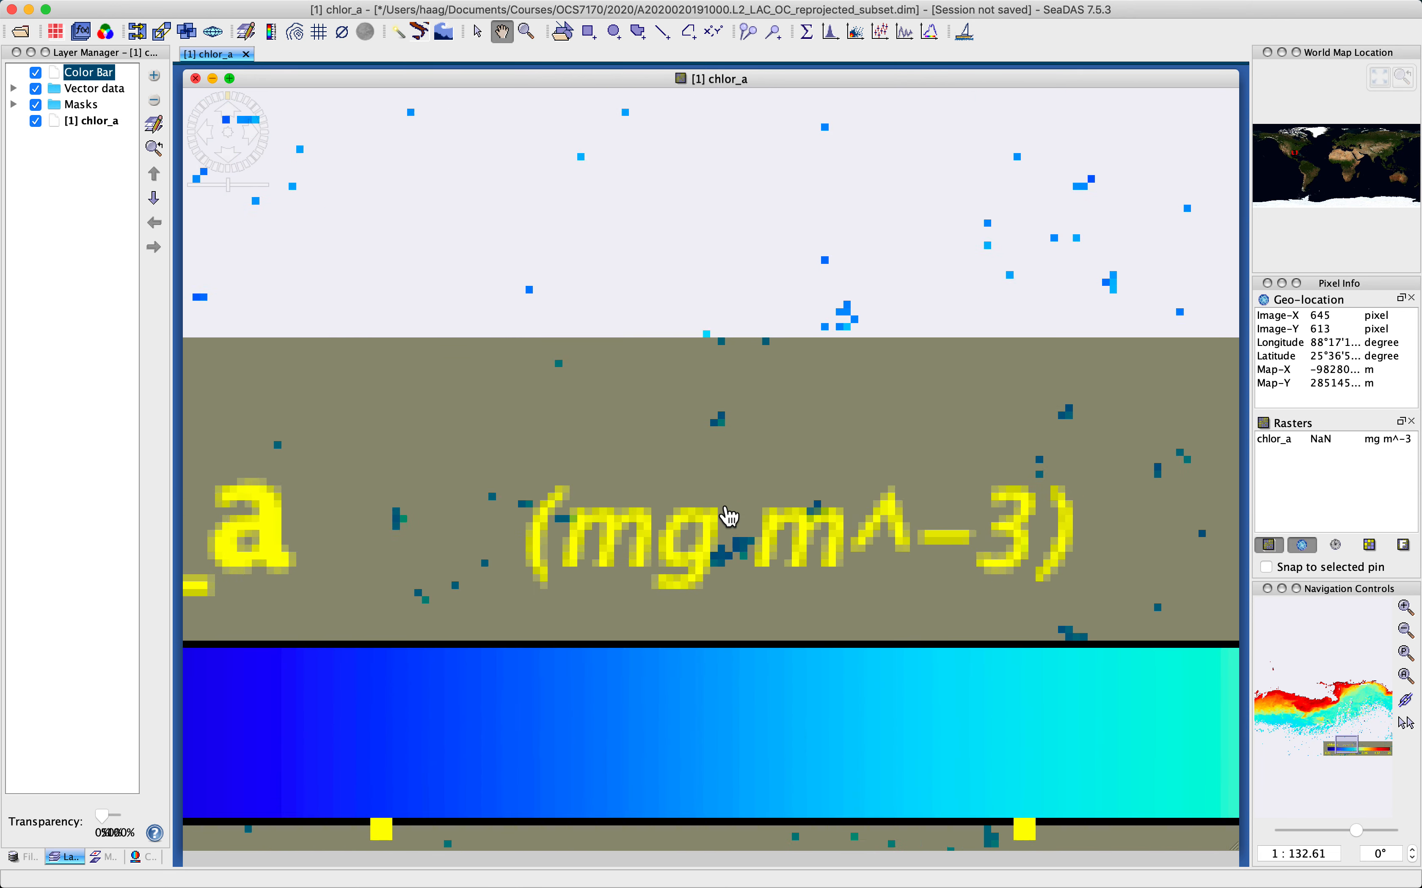
{"action": "left_click_drag", "start_coordinate": [711, 596], "coordinate": [1037, 398]}
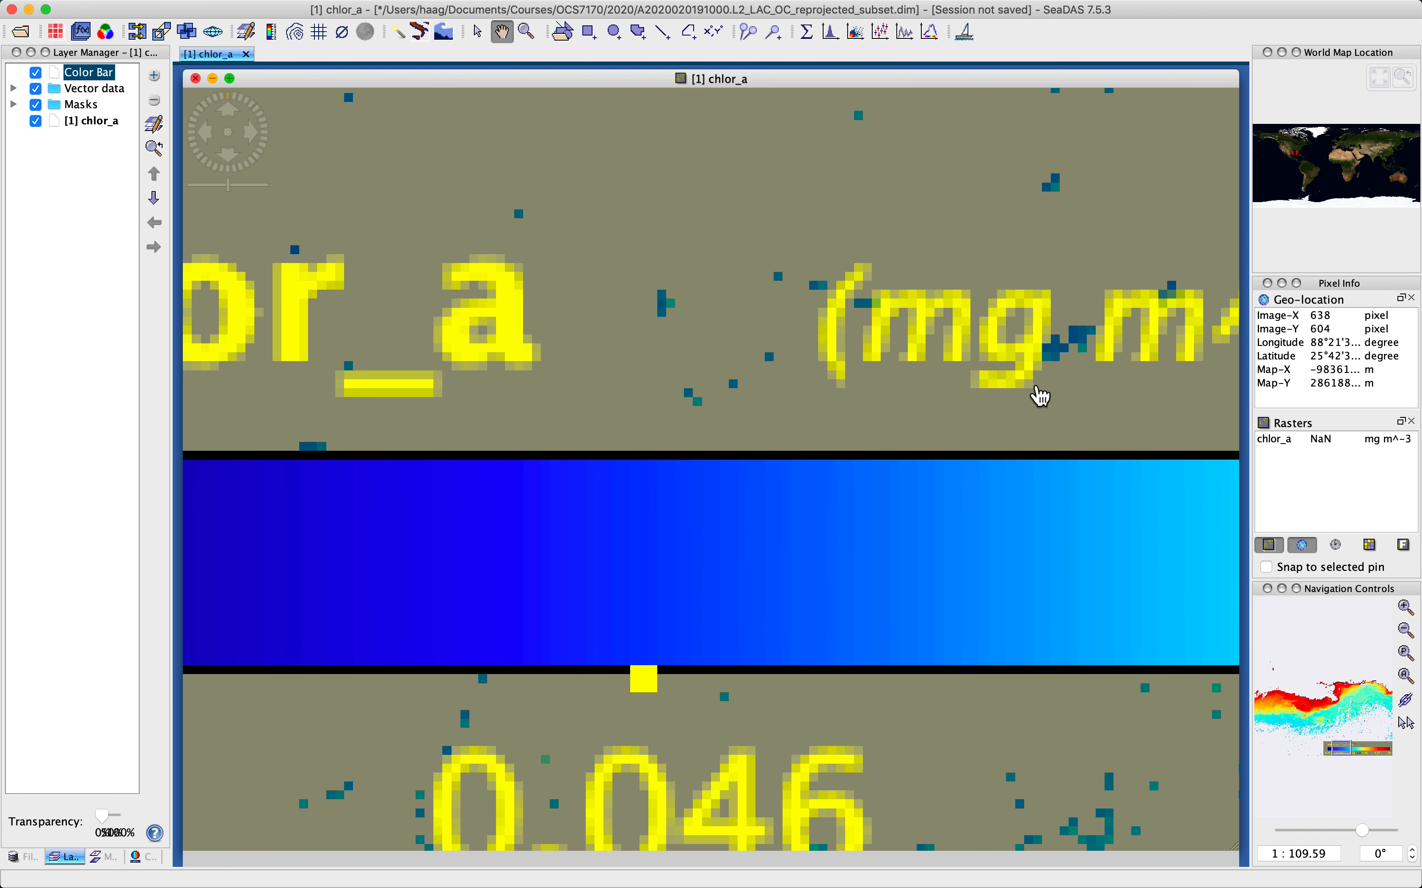
{"action": "scroll", "coordinate": [1040, 397], "scroll_direction": "up", "scroll_amount": 1}
{"action": "scroll", "coordinate": [1040, 397], "scroll_direction": "down", "scroll_amount": 15}
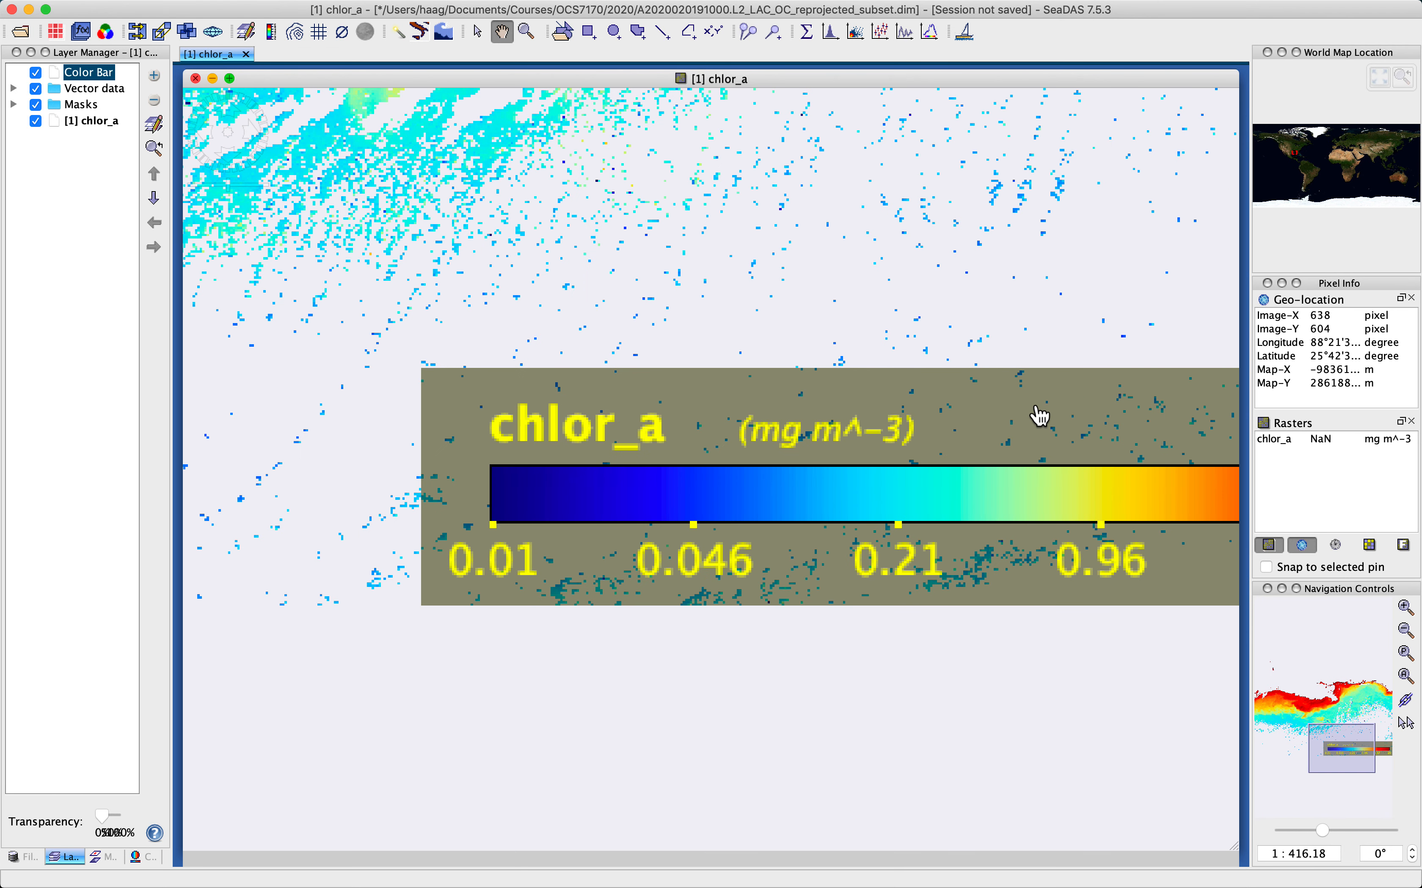
{"action": "scroll", "coordinate": [1028, 469], "scroll_direction": "down", "scroll_amount": 4}
{"action": "scroll", "coordinate": [1028, 469], "scroll_direction": "down", "scroll_amount": 2}
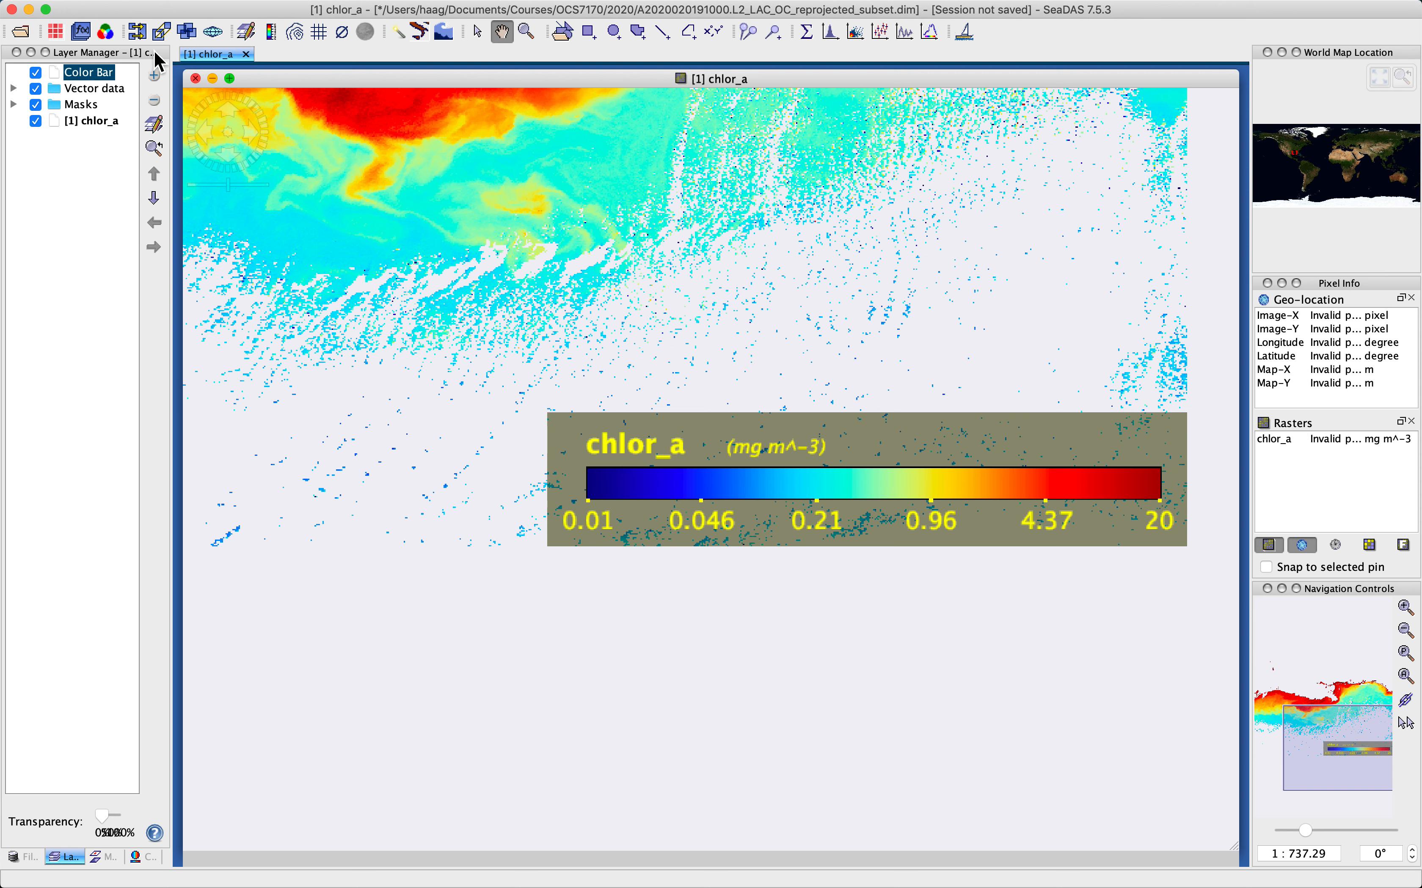
Step: Remove the Color Bar layer from the chlor_a image
{"action": "left_click", "coordinate": [154, 101]}
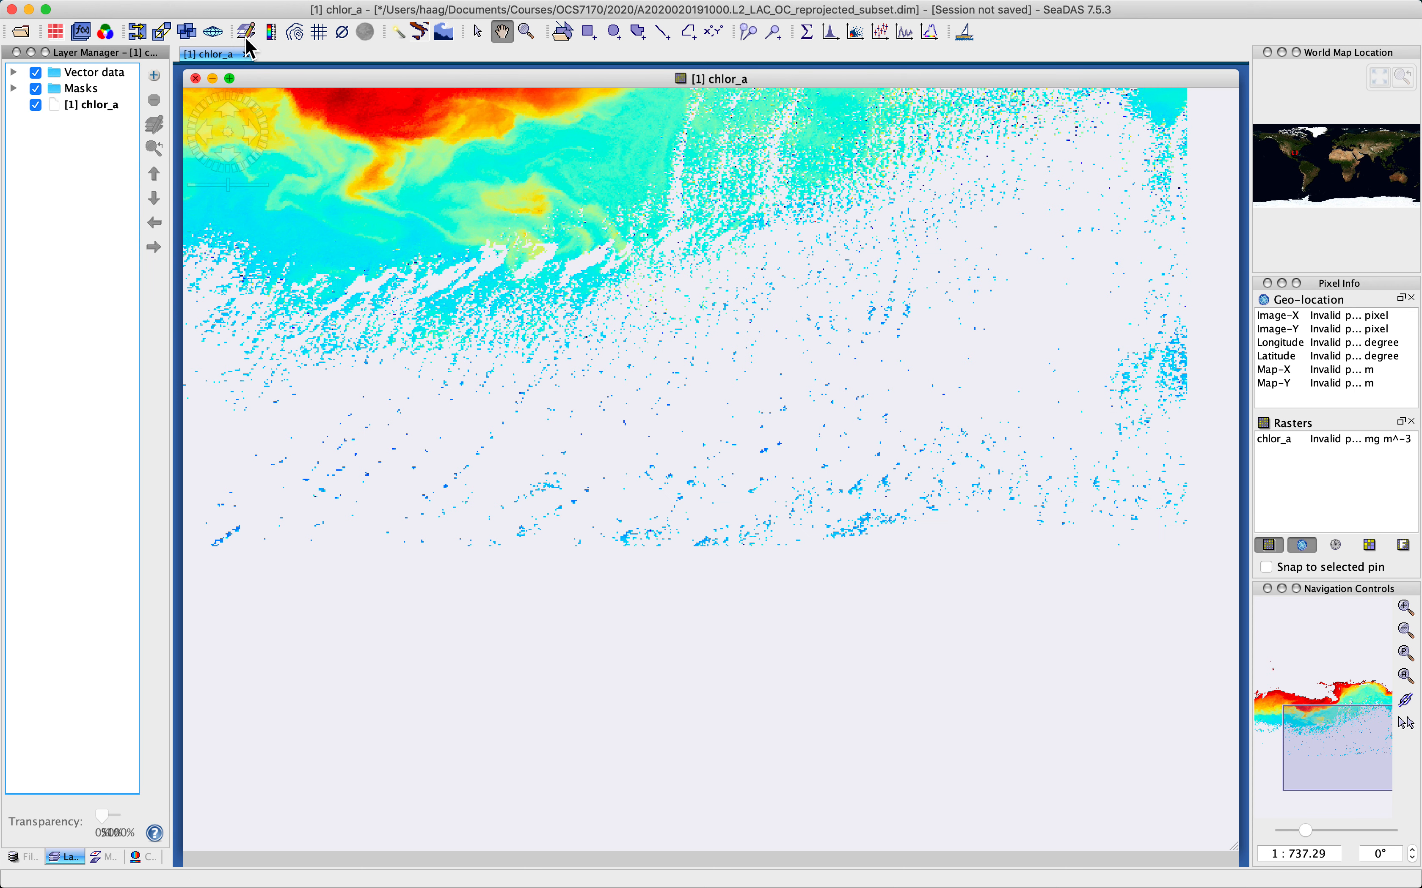
{"action": "left_click", "coordinate": [271, 32]}
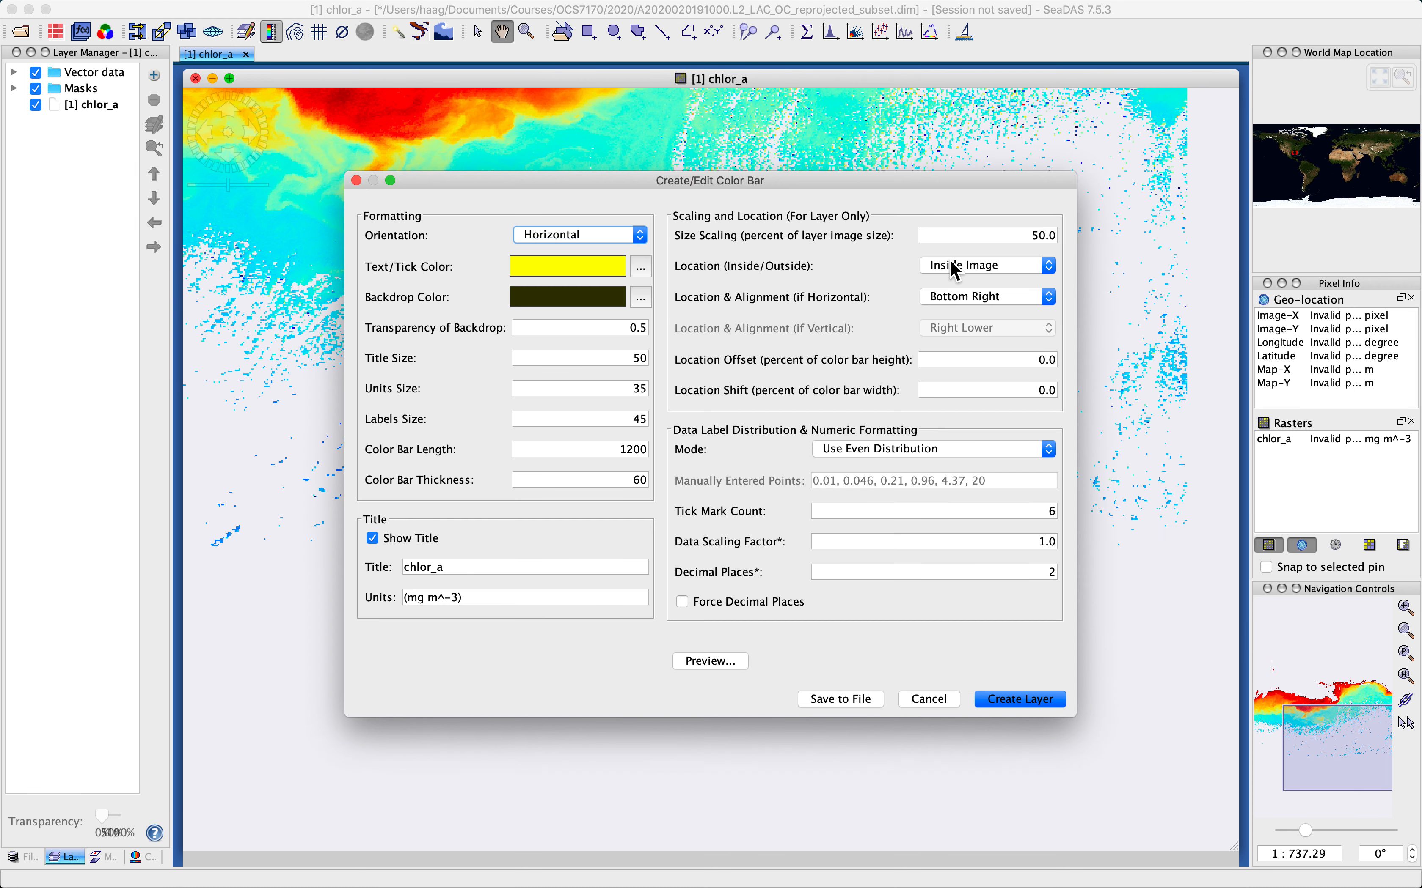
{"action": "left_click", "coordinate": [865, 705]}
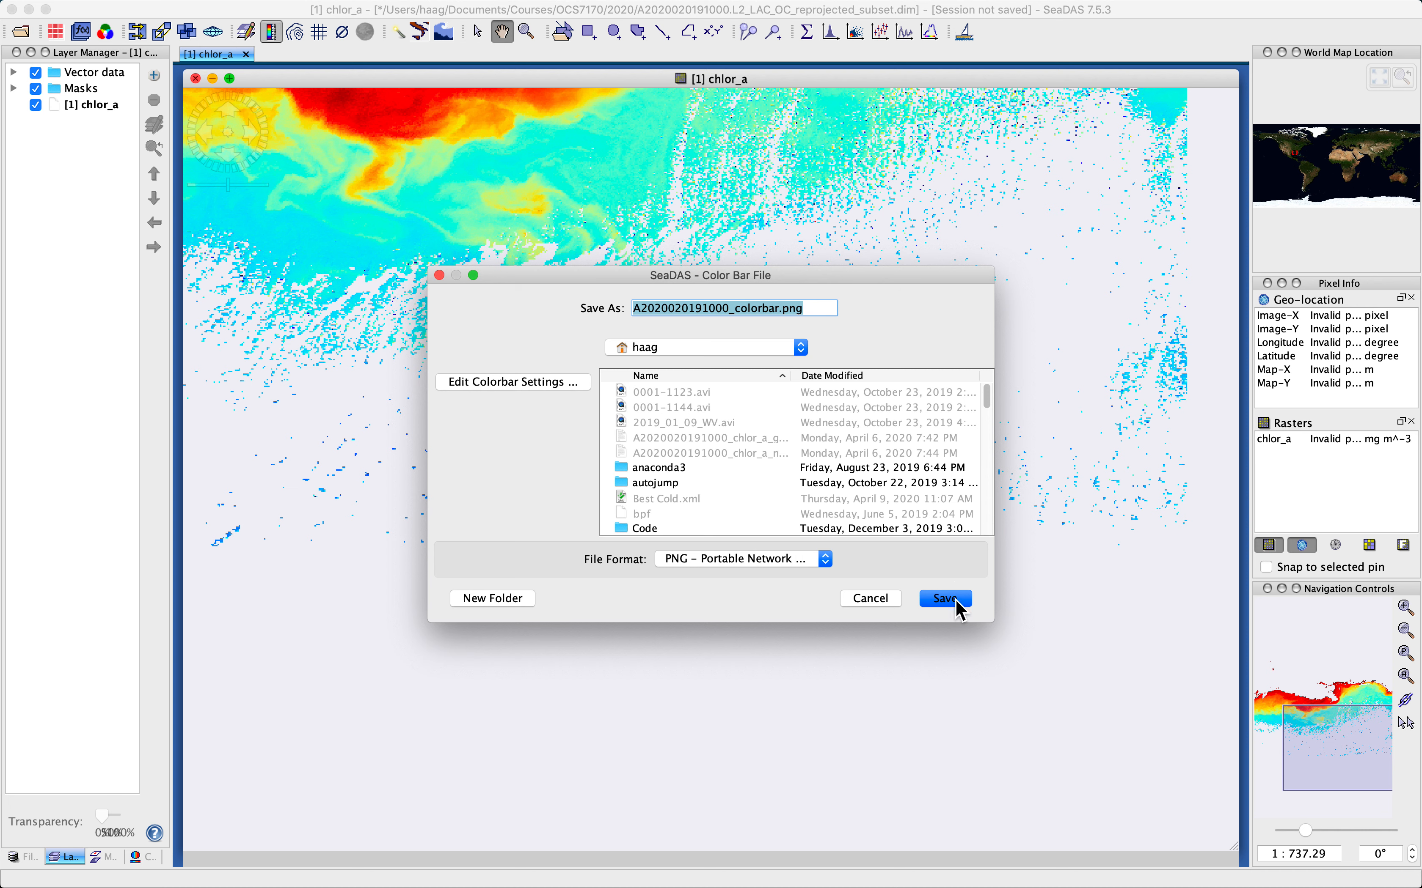
{"action": "left_click", "coordinate": [729, 560]}
{"action": "left_click", "coordinate": [729, 560]}
{"action": "left_click", "coordinate": [728, 560]}
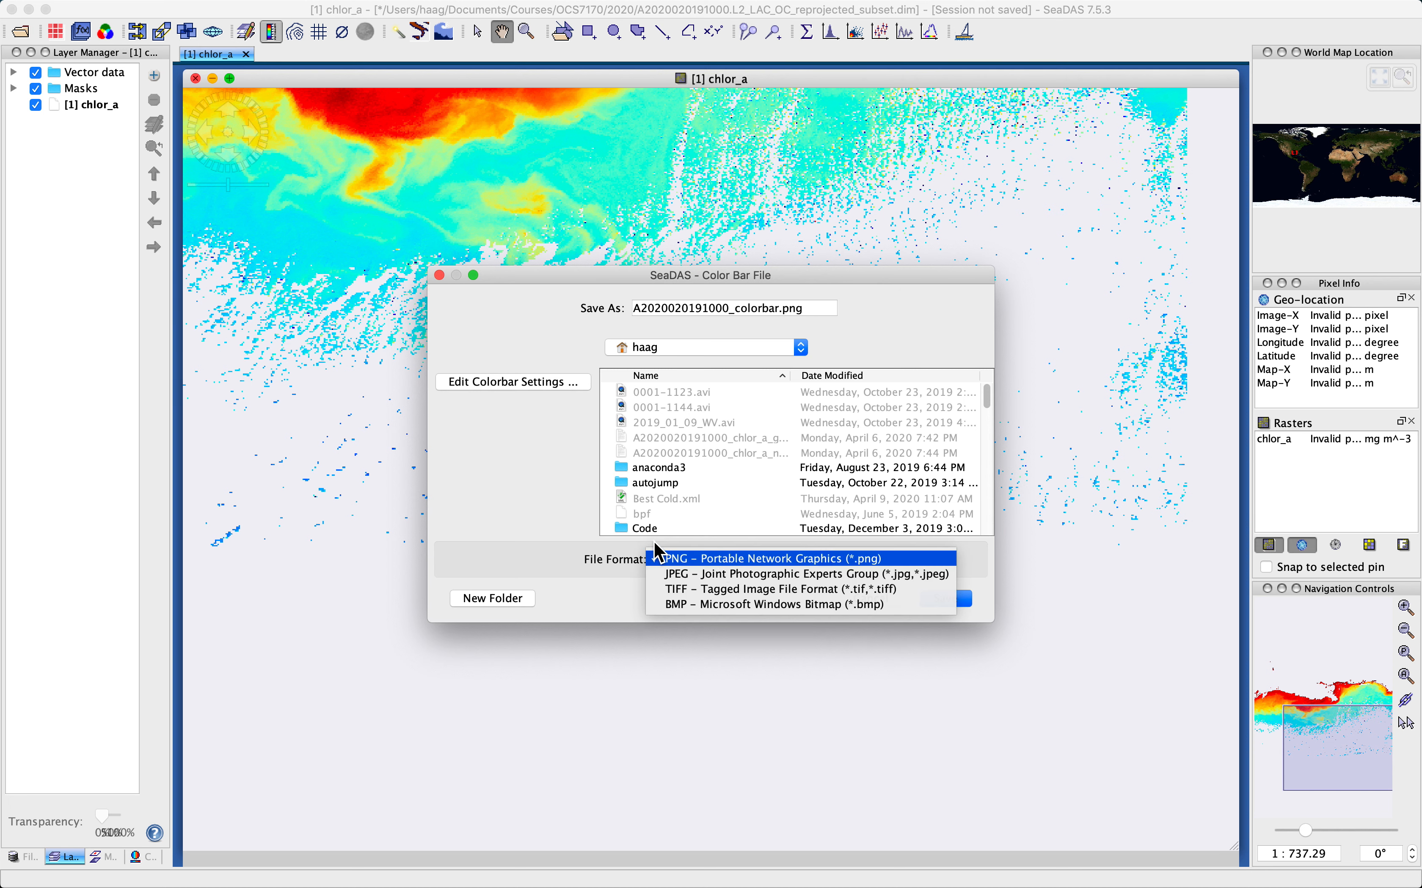
{"action": "left_click", "coordinate": [589, 560]}
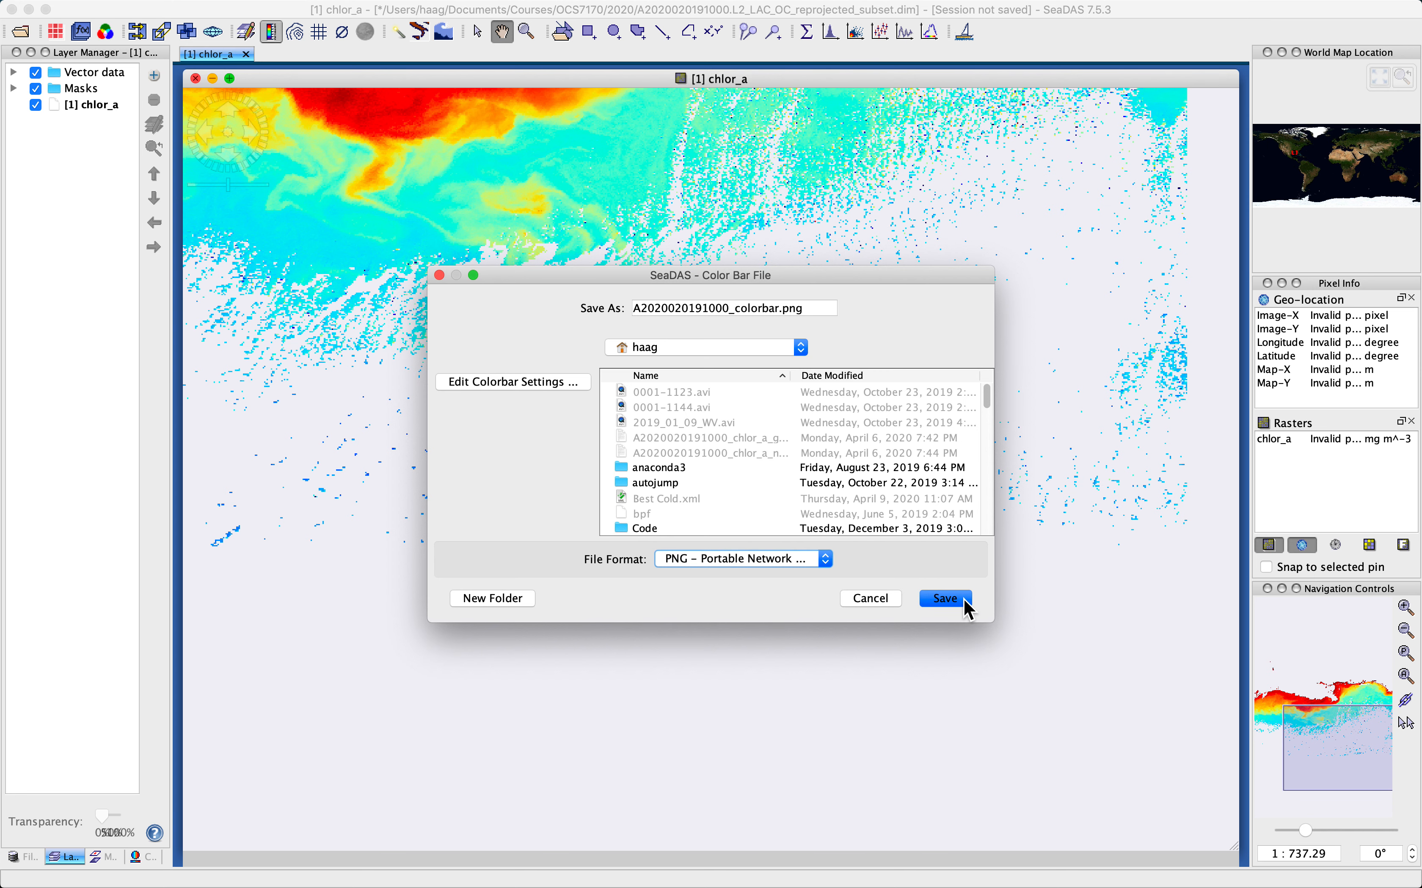
{"action": "left_click", "coordinate": [963, 601]}
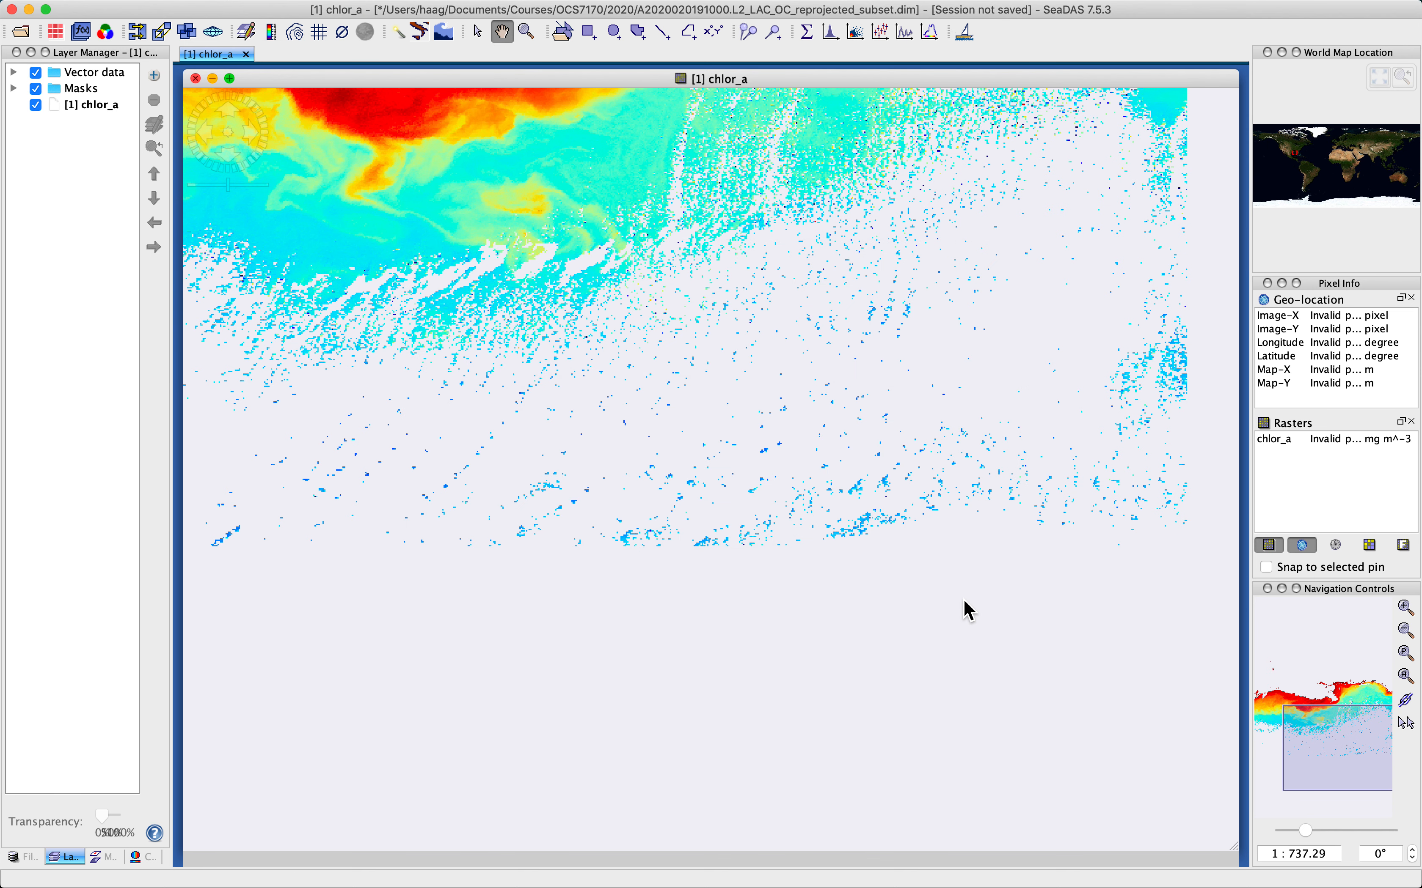
{"action": "key", "text": "super+Tab"}
{"action": "key", "text": "super+Tab"}
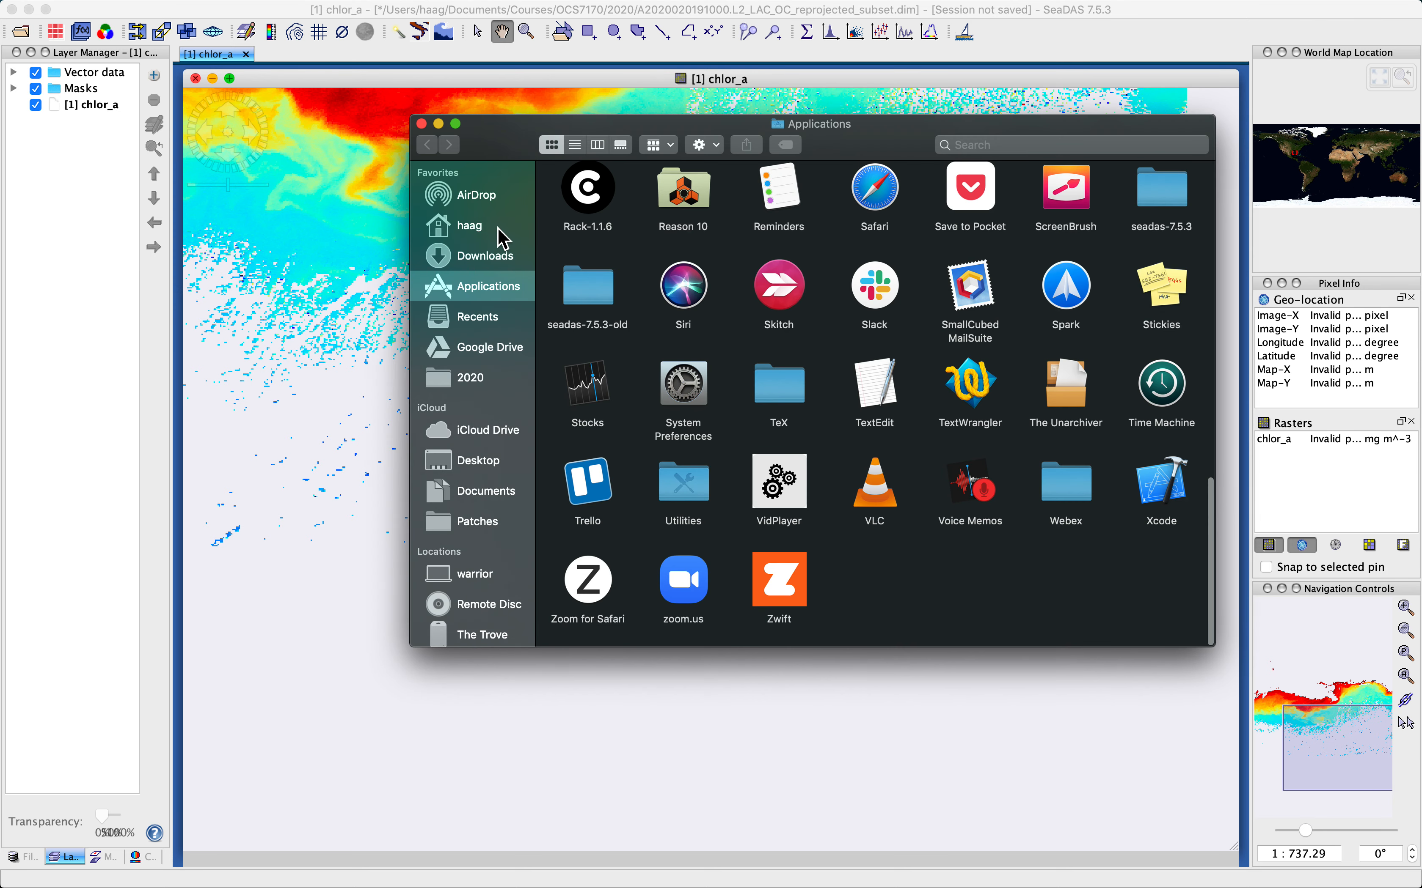
{"action": "left_click", "coordinate": [498, 229]}
{"action": "left_click", "coordinate": [659, 194]}
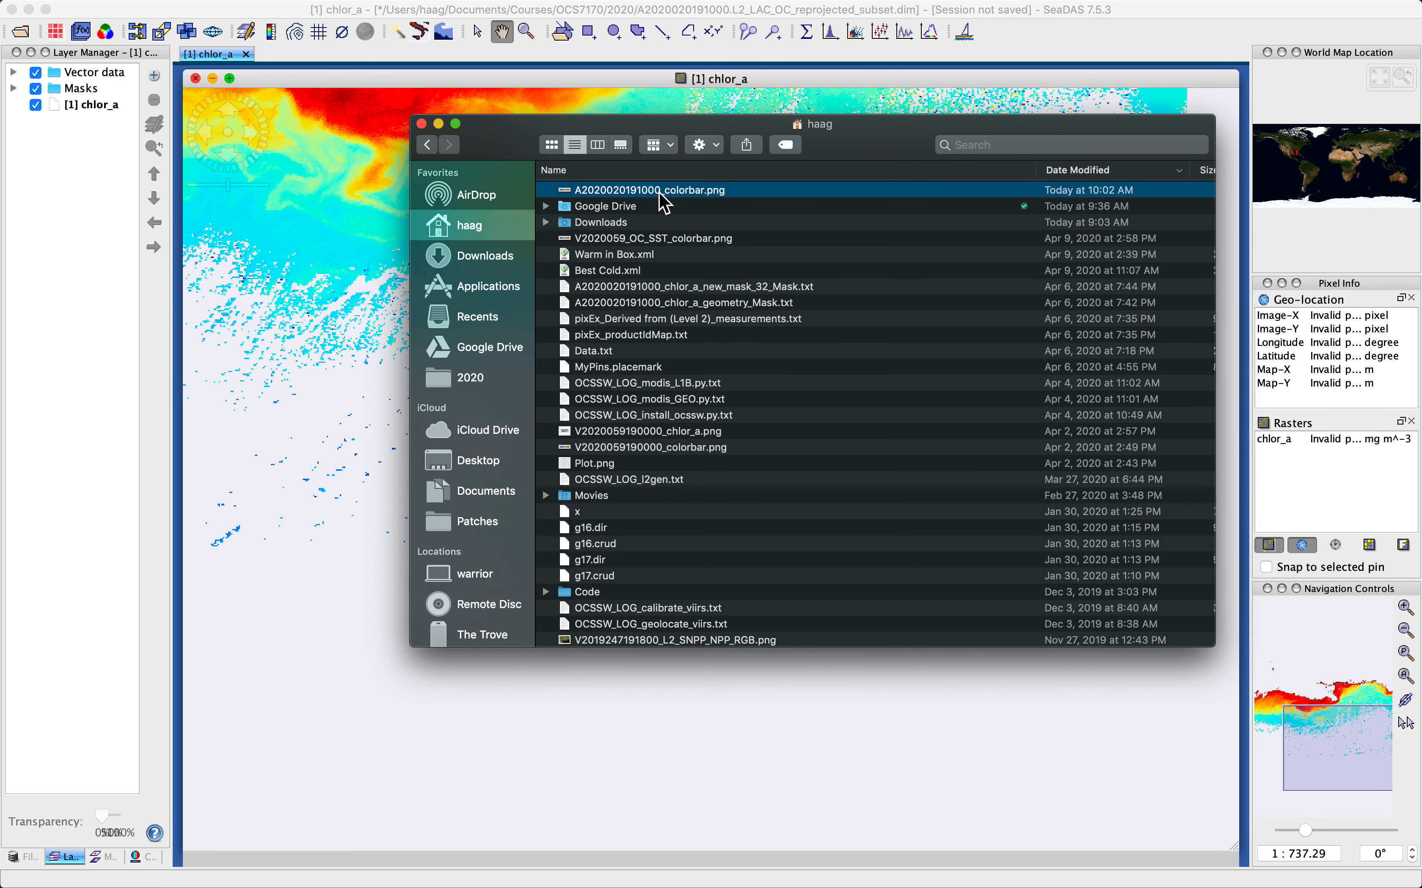
{"action": "double_click", "coordinate": [659, 195]}
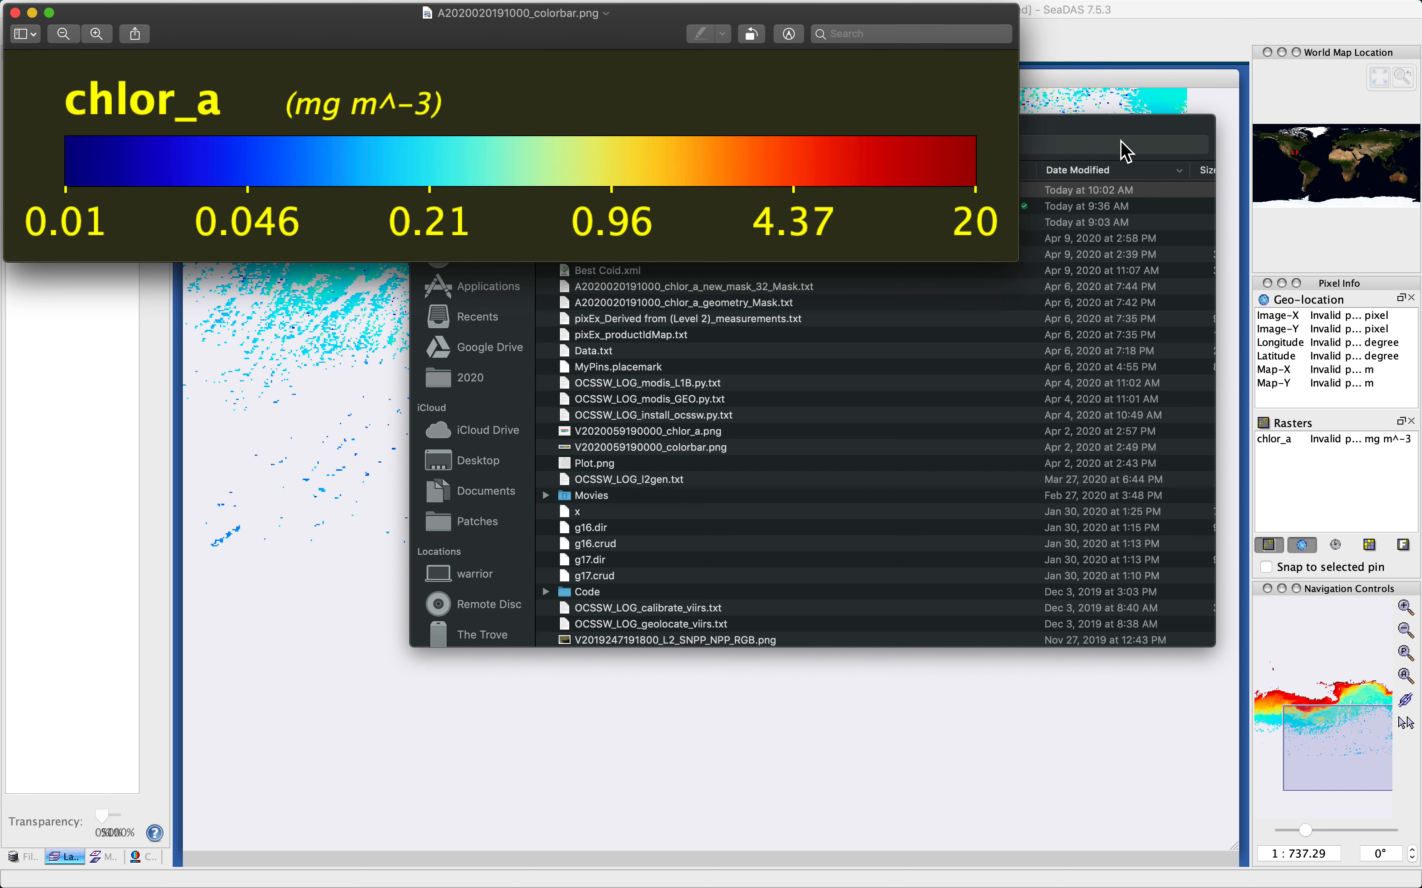
Step: Close the Finder window, move the color bar image over the map and examine its resolution up close
{"action": "left_click", "coordinate": [1126, 134]}
{"action": "key", "text": "super+w"}
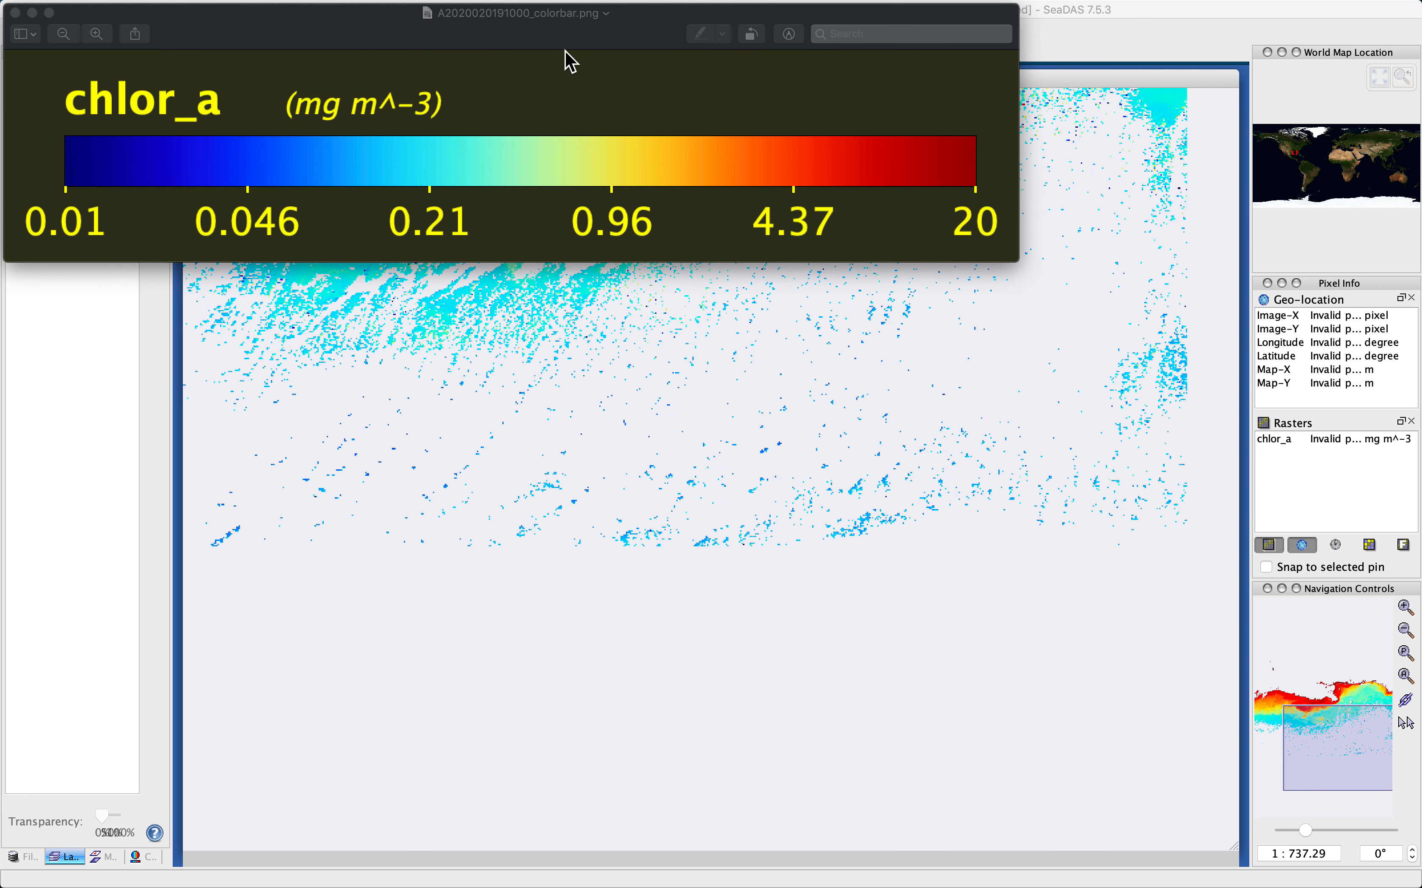
{"action": "left_click_drag", "start_coordinate": [587, 31], "coordinate": [751, 209]}
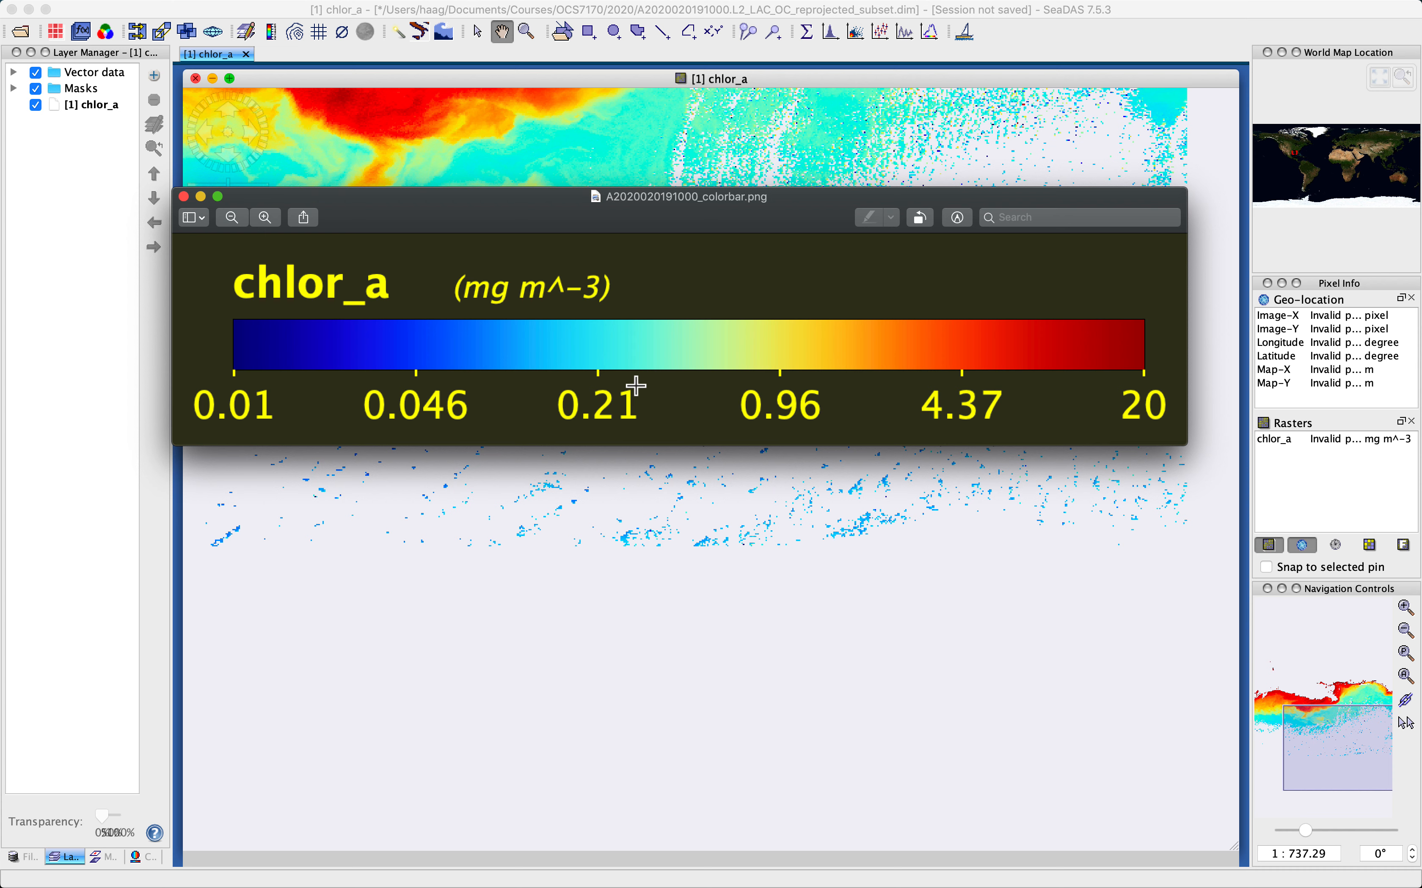
{"action": "scroll", "coordinate": [635, 386], "scroll_direction": "up", "scroll_amount": 5}
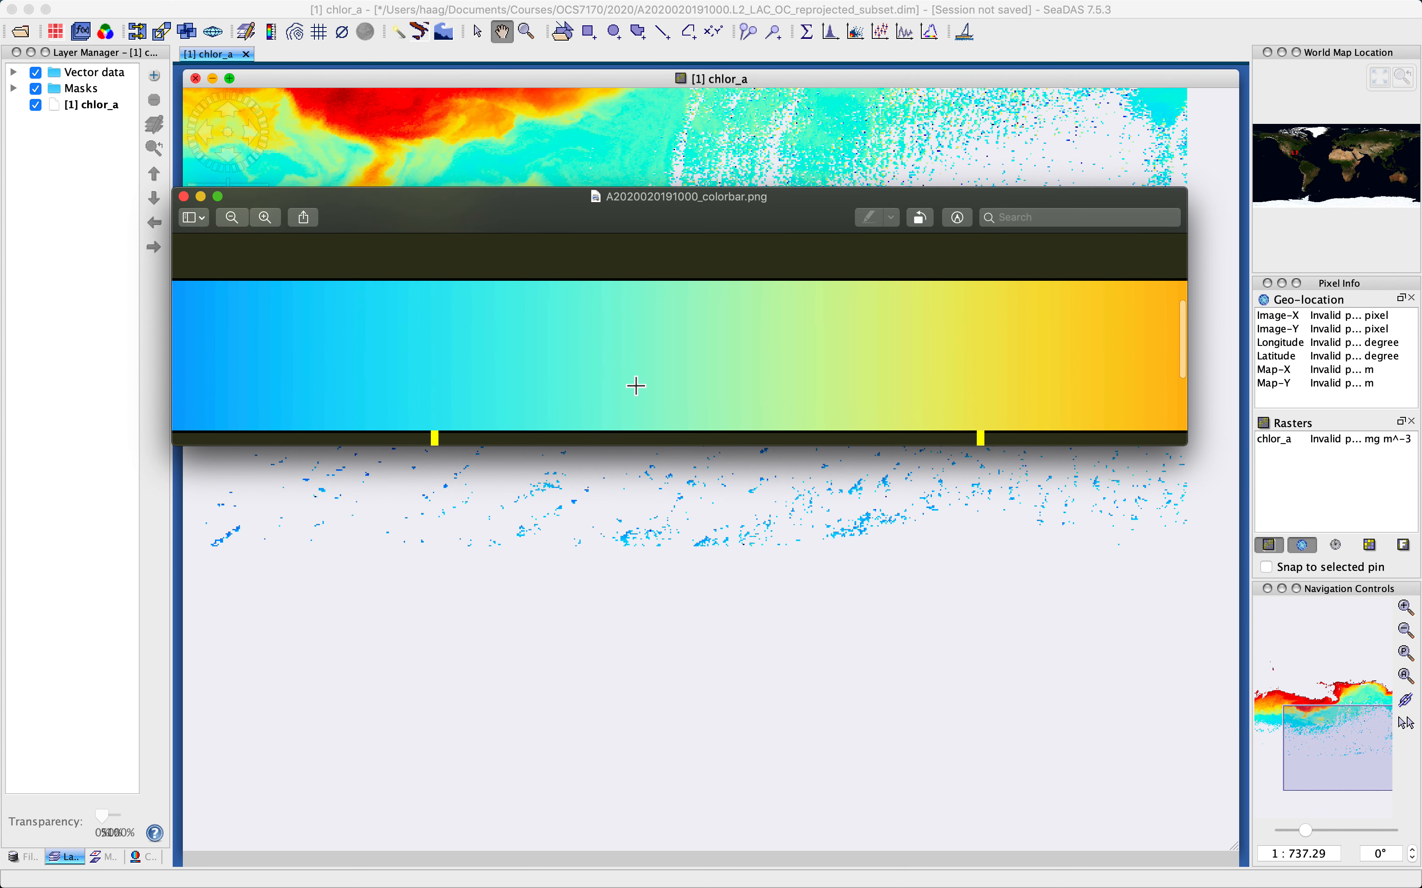
{"action": "left_click", "coordinate": [573, 372]}
{"action": "scroll", "coordinate": [637, 352], "scroll_direction": "down", "scroll_amount": 5}
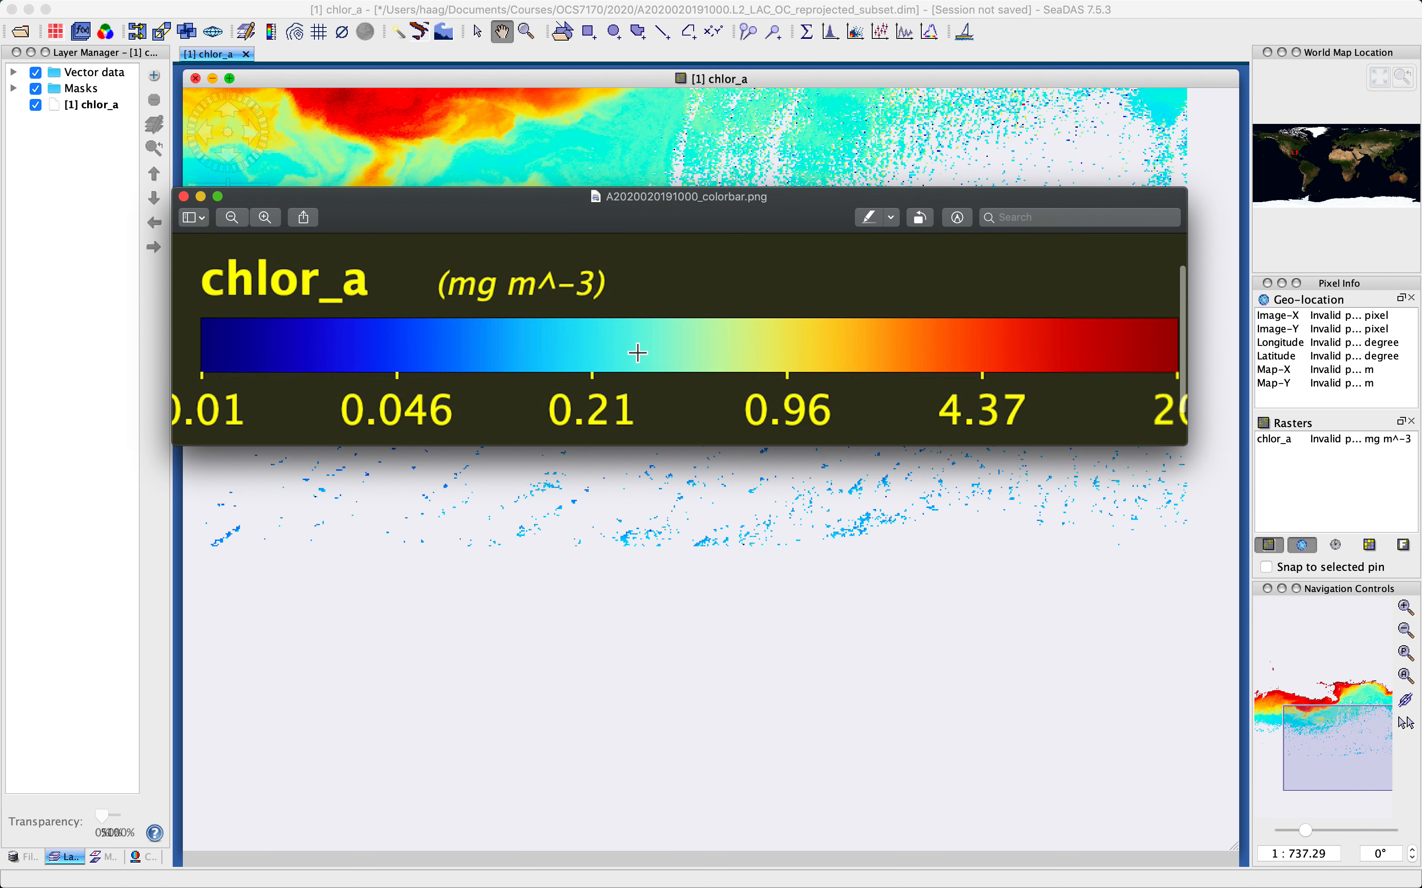